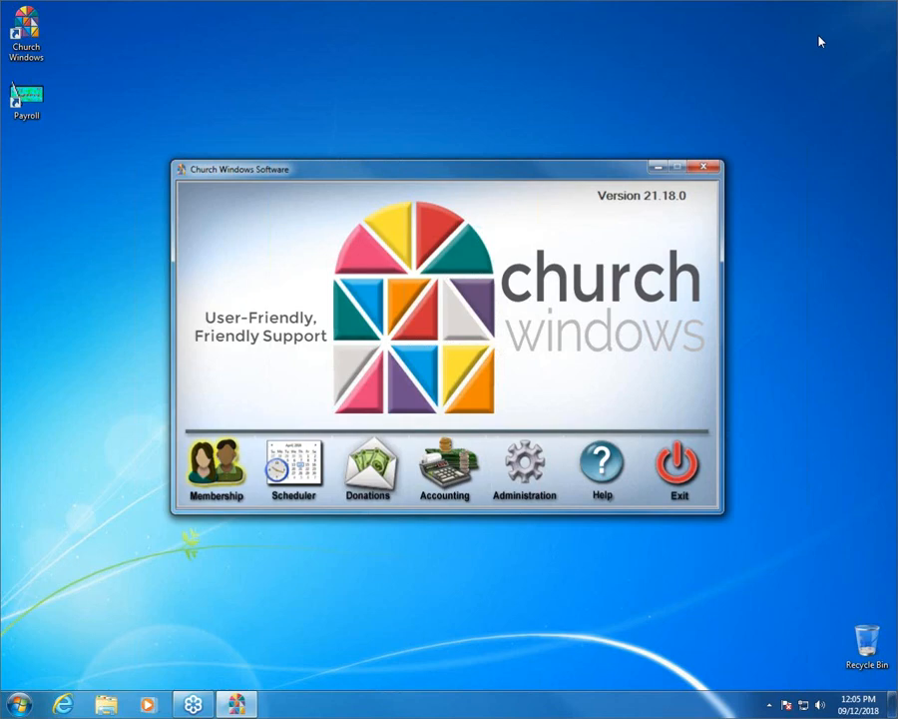
# Open the Membership module from the Church Windows launcher.
pyautogui.click(220, 470)
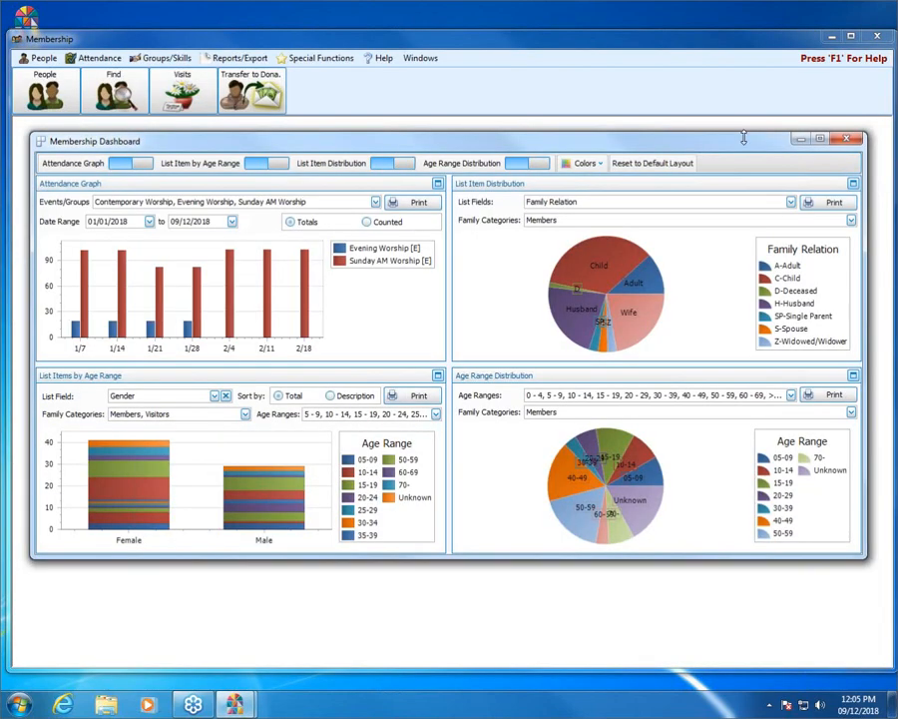
# Close the Membership Dashboard window to reach the Membership home screen.
pyautogui.click(847, 139)
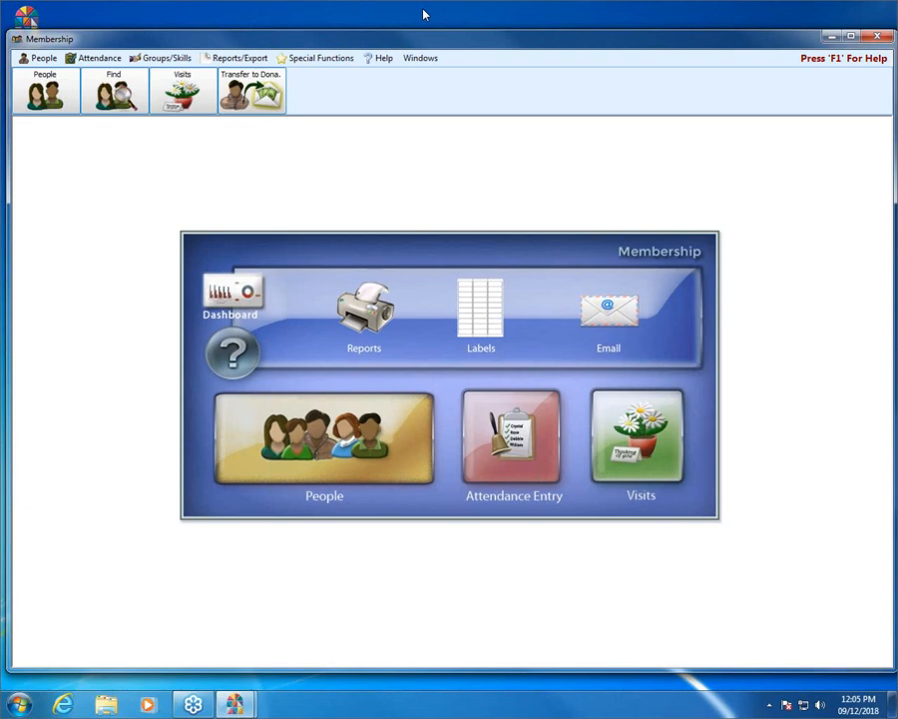
# Review the Membership Settings options under Special Functions, then cancel without changes.
pyautogui.click(304, 62)
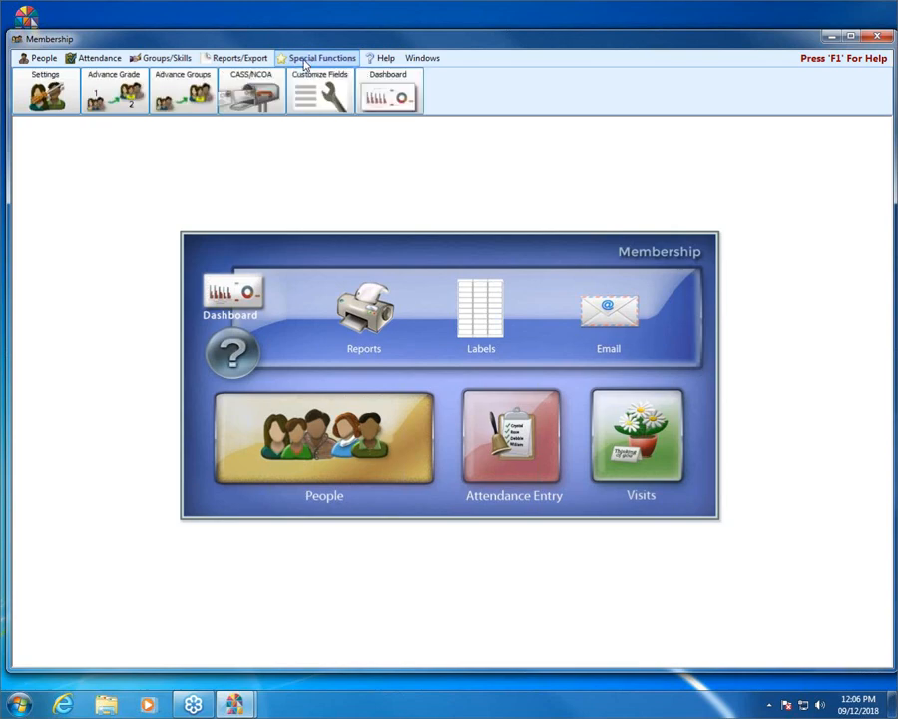
pyautogui.click(25, 74)
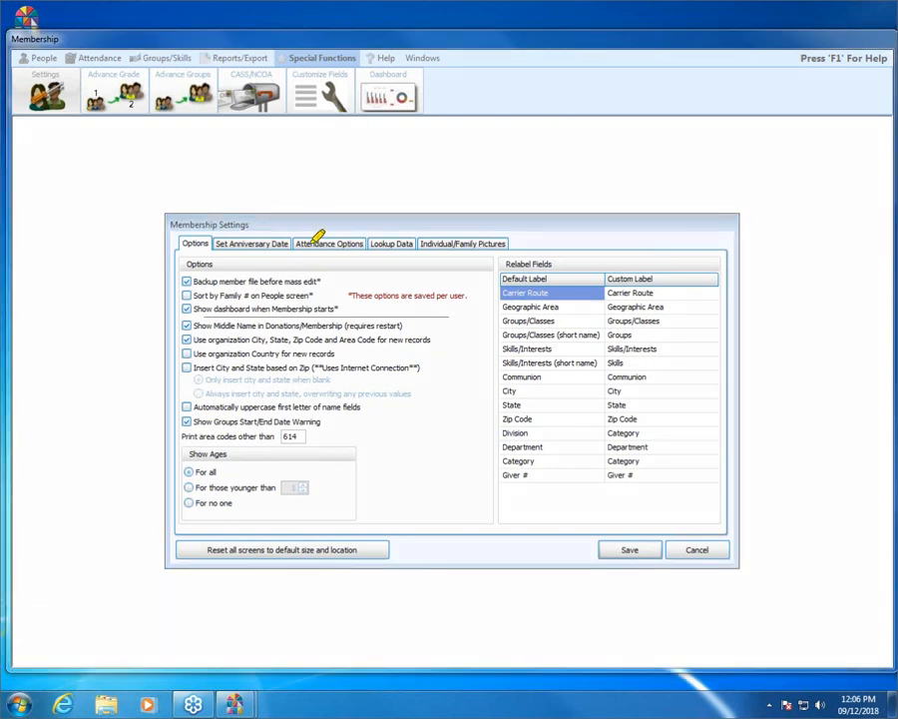
pyautogui.moveTo(340, 264)
pyautogui.mouseDown()
pyautogui.moveTo(181, 270)
pyautogui.moveTo(232, 282)
pyautogui.moveTo(334, 277)
pyautogui.moveTo(341, 268)
pyautogui.mouseUp()
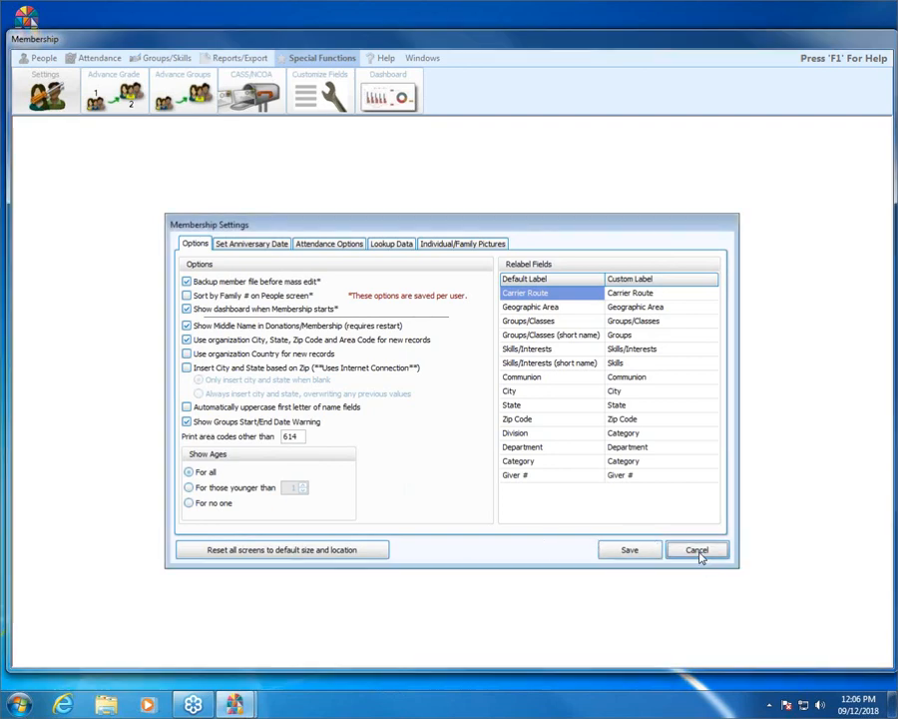
pyautogui.click(698, 552)
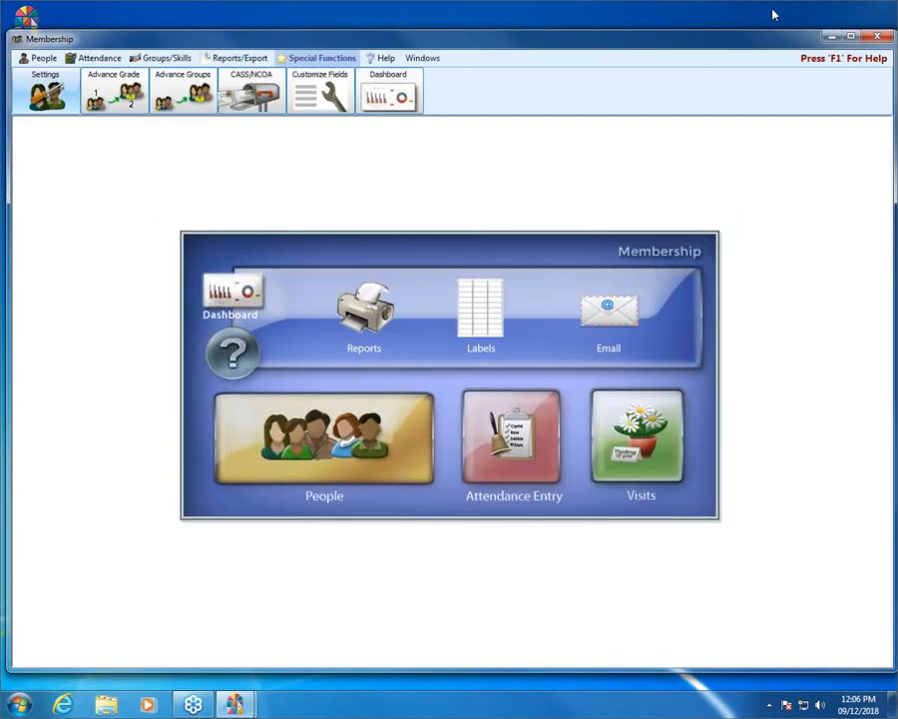
# In Administration > Security, make the first user active with a password and view its Membership permissions.
pyautogui.click(878, 37)
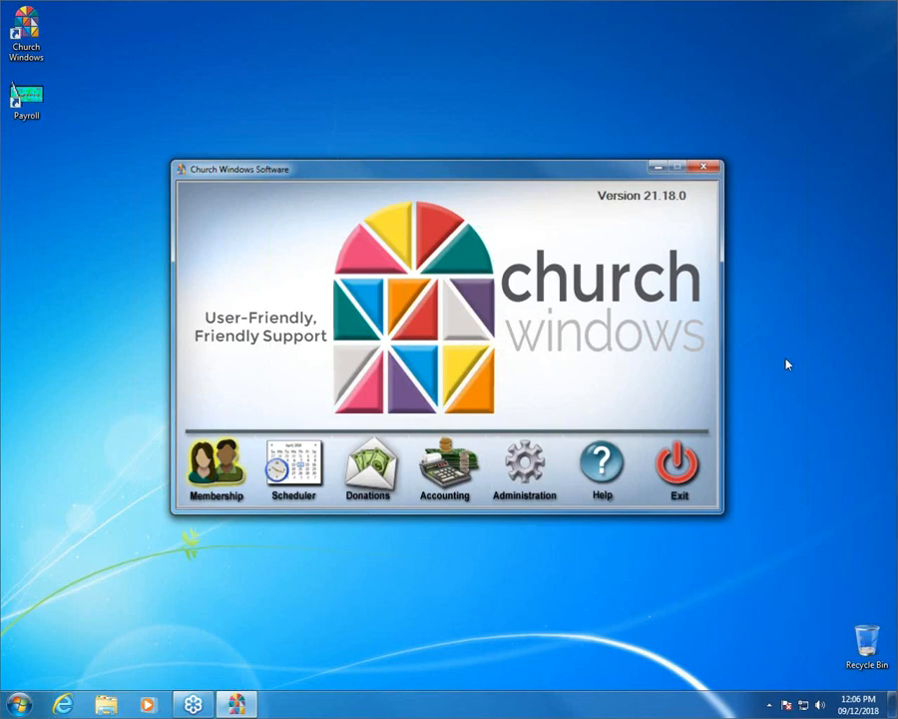
pyautogui.click(521, 454)
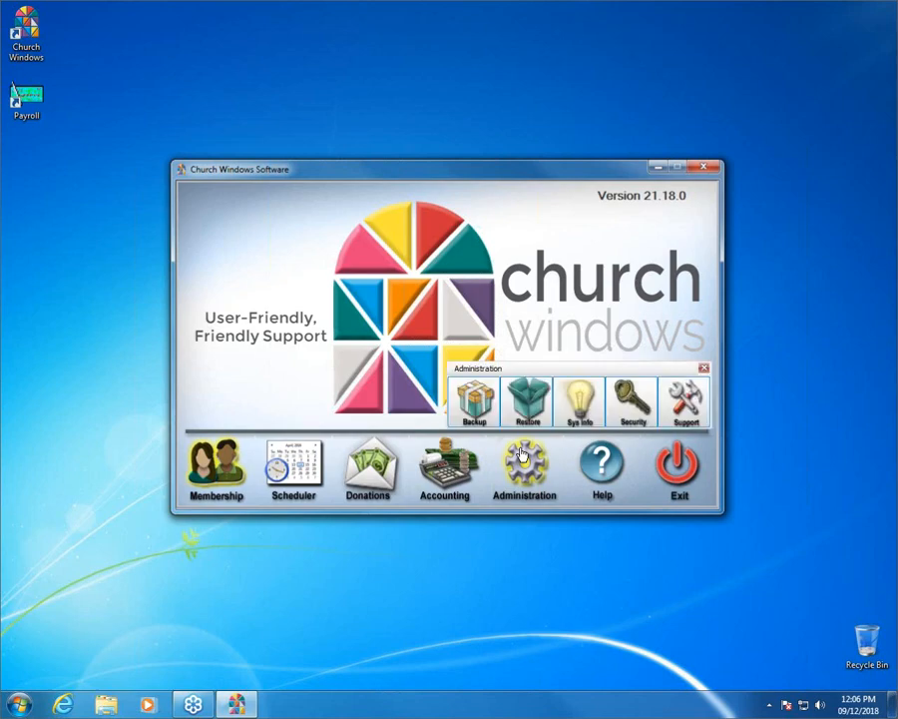
pyautogui.click(618, 409)
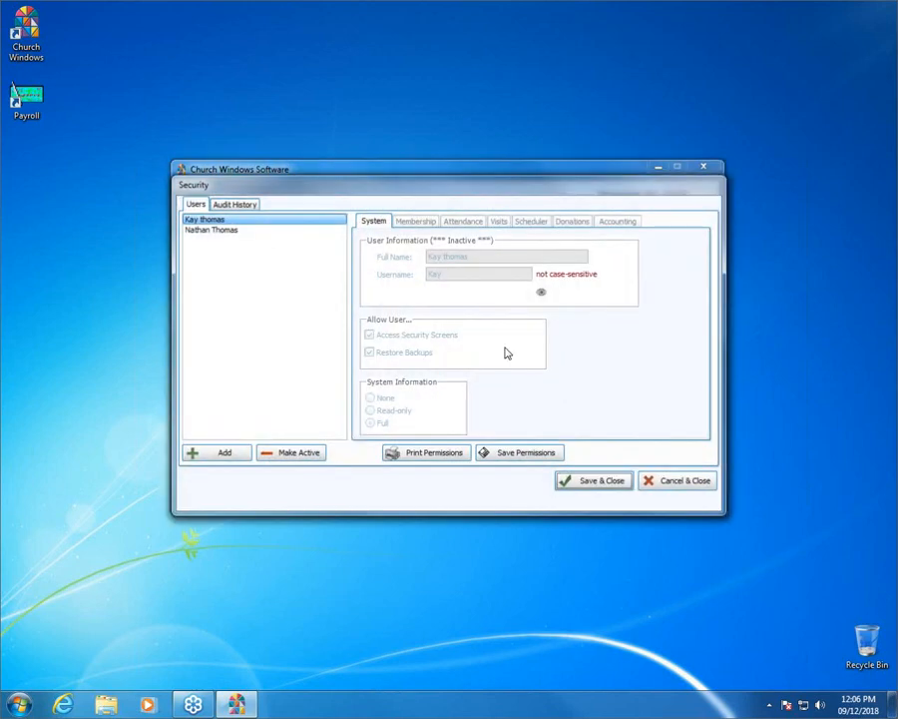
pyautogui.click(278, 454)
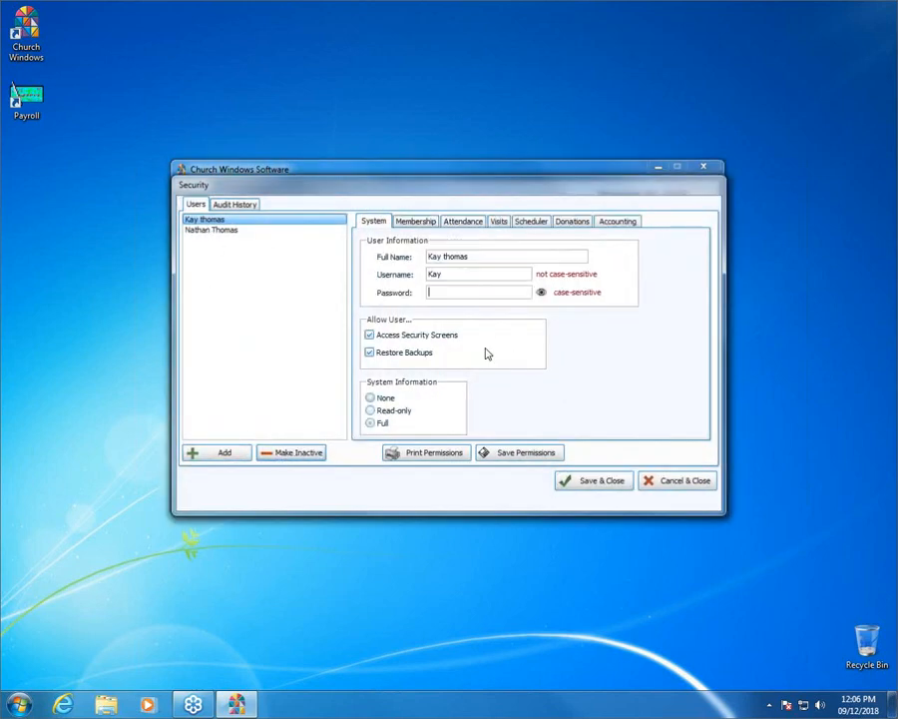
pyautogui.write('***')
pyautogui.click(427, 222)
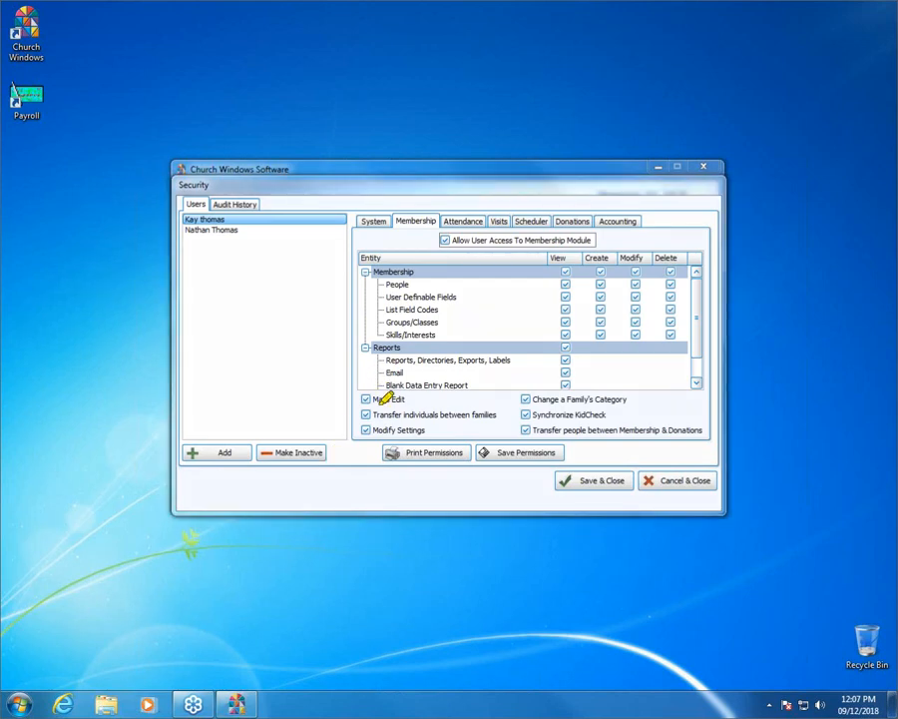
pyautogui.moveTo(422, 396)
pyautogui.mouseDown()
pyautogui.moveTo(381, 374)
pyautogui.moveTo(353, 378)
pyautogui.moveTo(352, 402)
pyautogui.moveTo(363, 411)
pyautogui.moveTo(417, 396)
pyautogui.mouseUp()
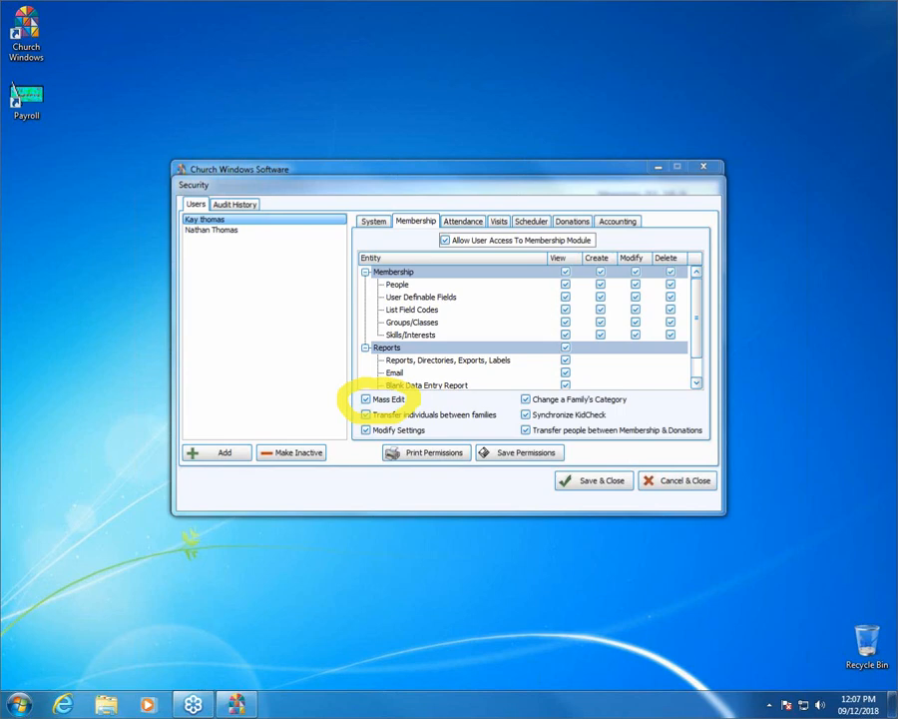
# Discard the security changes, reopen Membership without its dashboard, and bring up Find criteria.
pyautogui.click(683, 482)
pyautogui.click(210, 476)
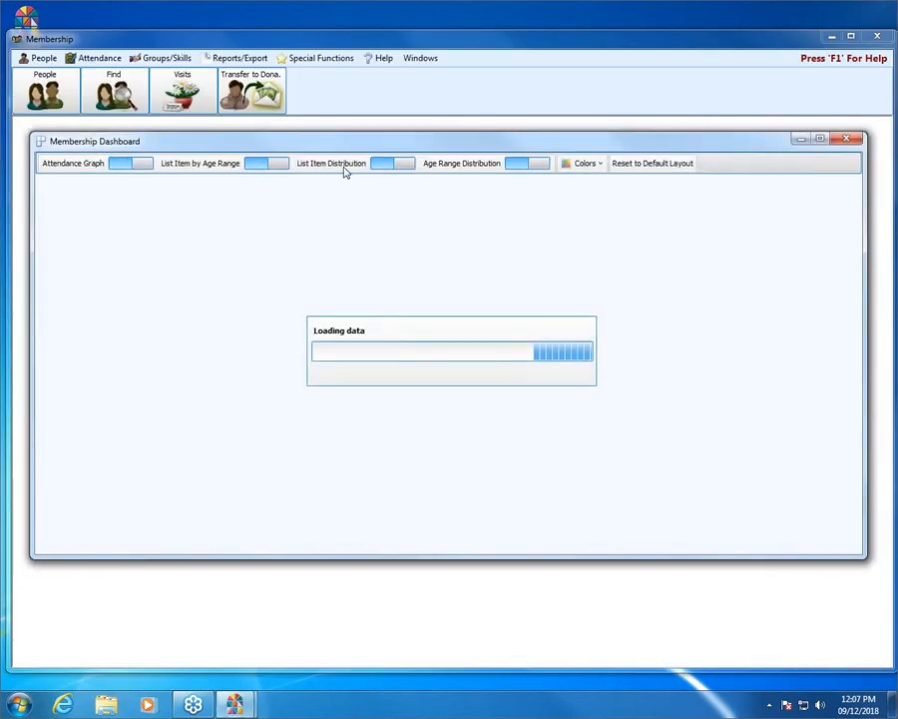
pyautogui.click(846, 137)
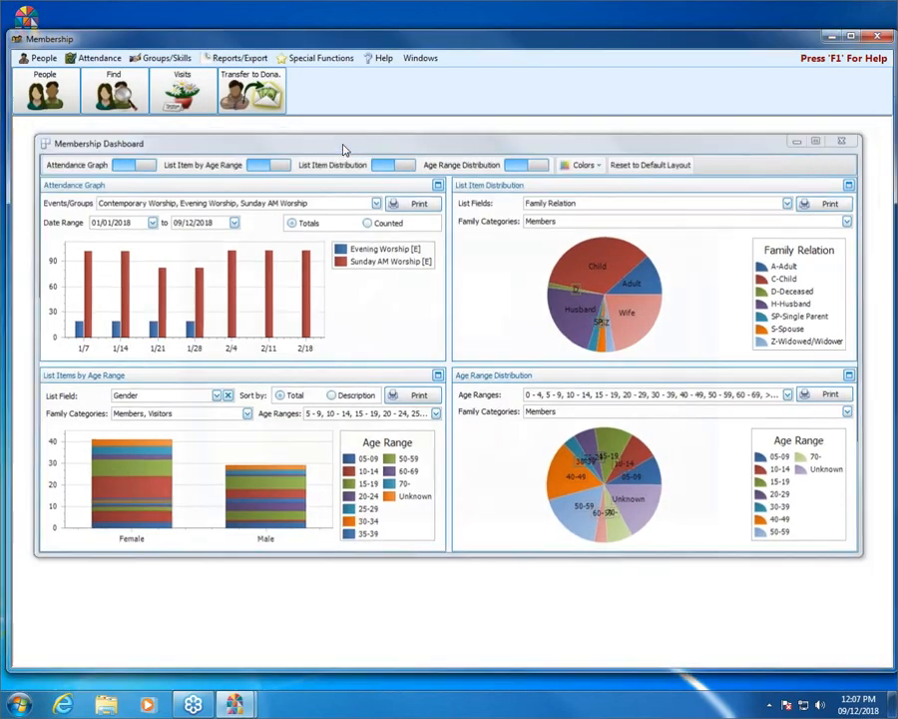
pyautogui.click(117, 100)
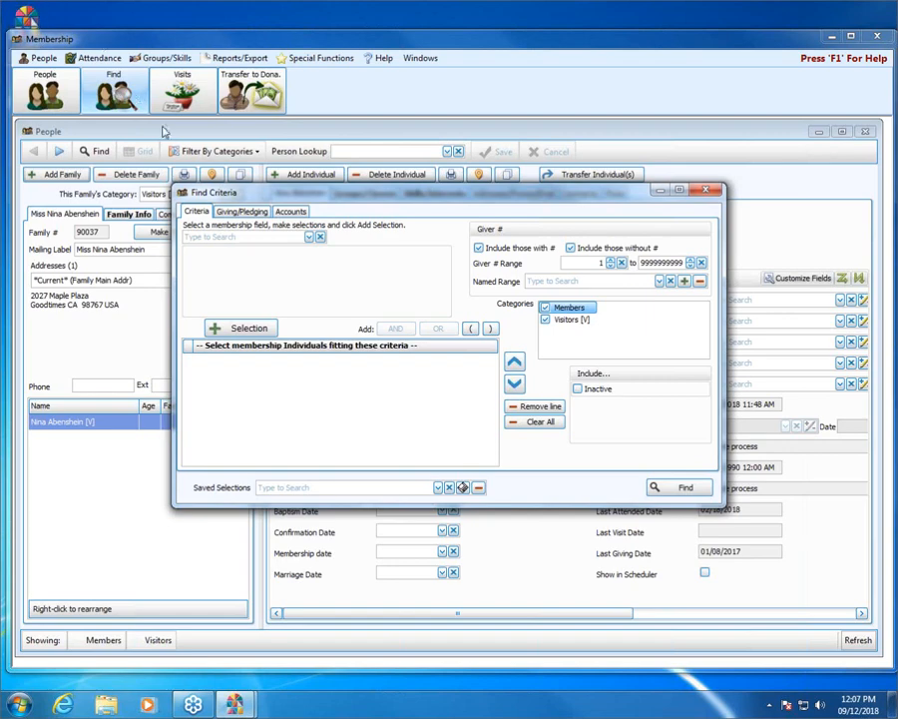
# Find people whose Status Code is 1 Active Member or 2 Associate Member (42 records).
pyautogui.click(310, 237)
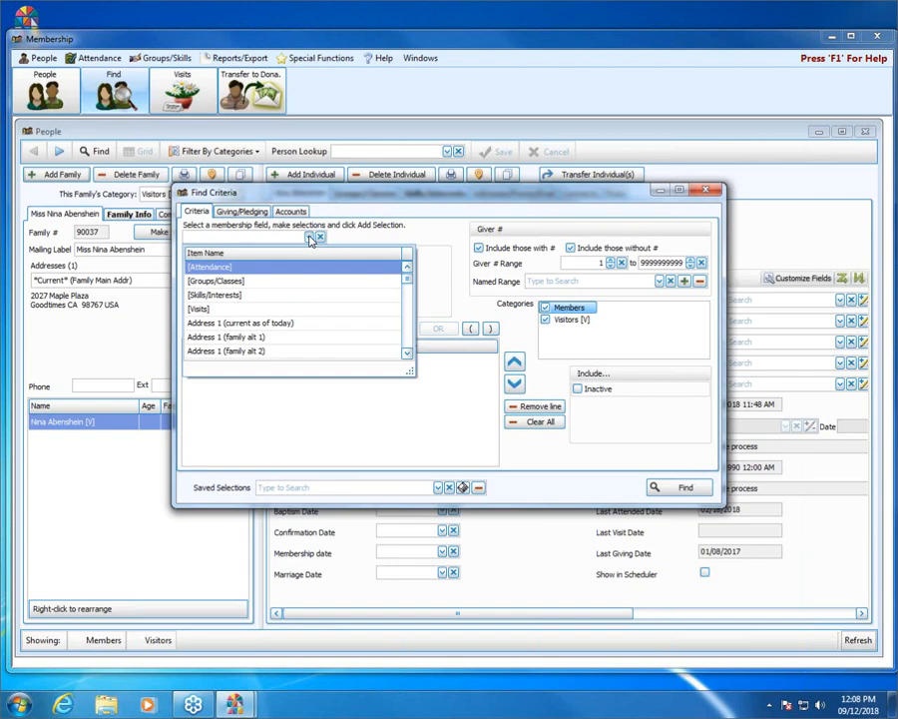
pyautogui.write('sta')
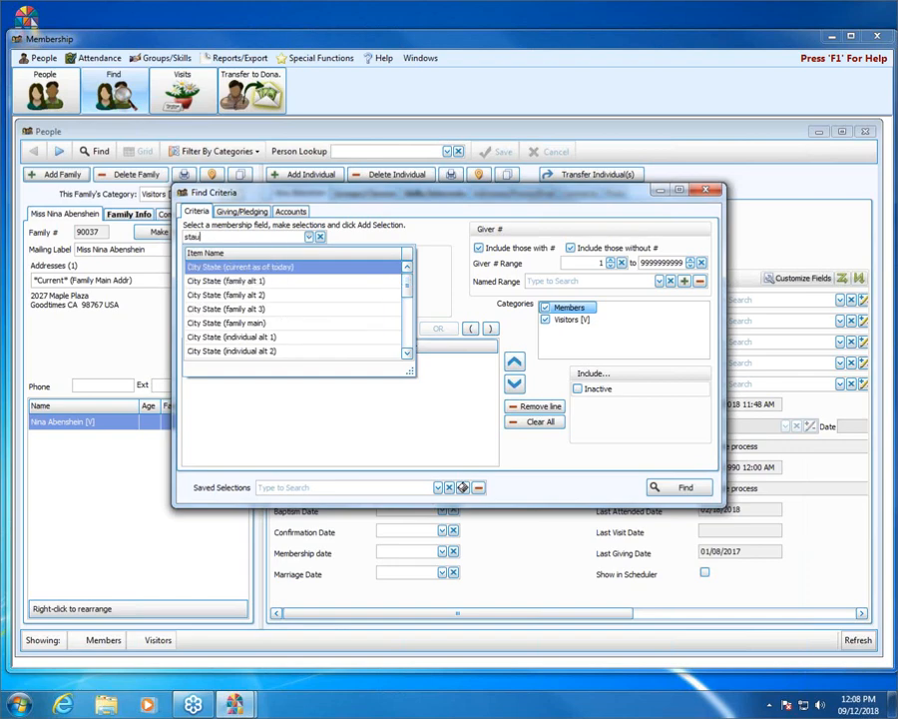
pyautogui.write('tus')
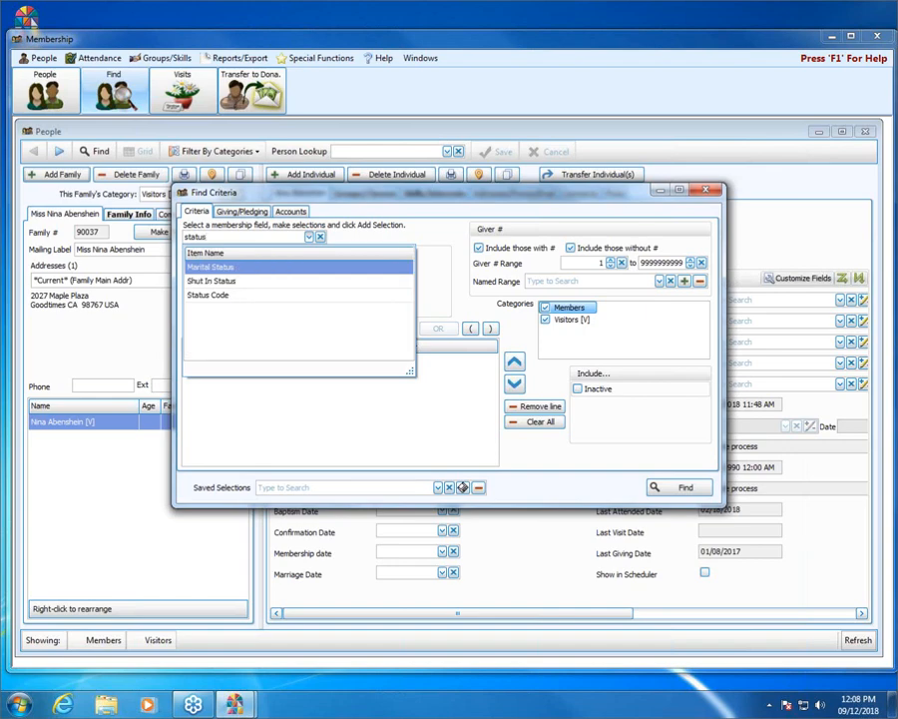
pyautogui.click(283, 295)
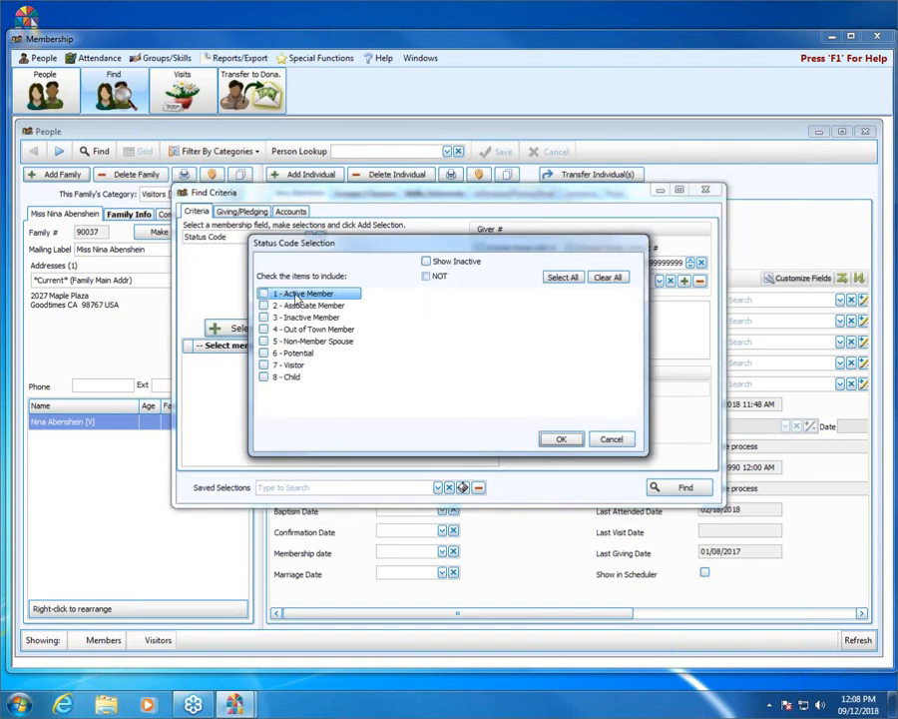
pyautogui.click(297, 295)
pyautogui.click(298, 306)
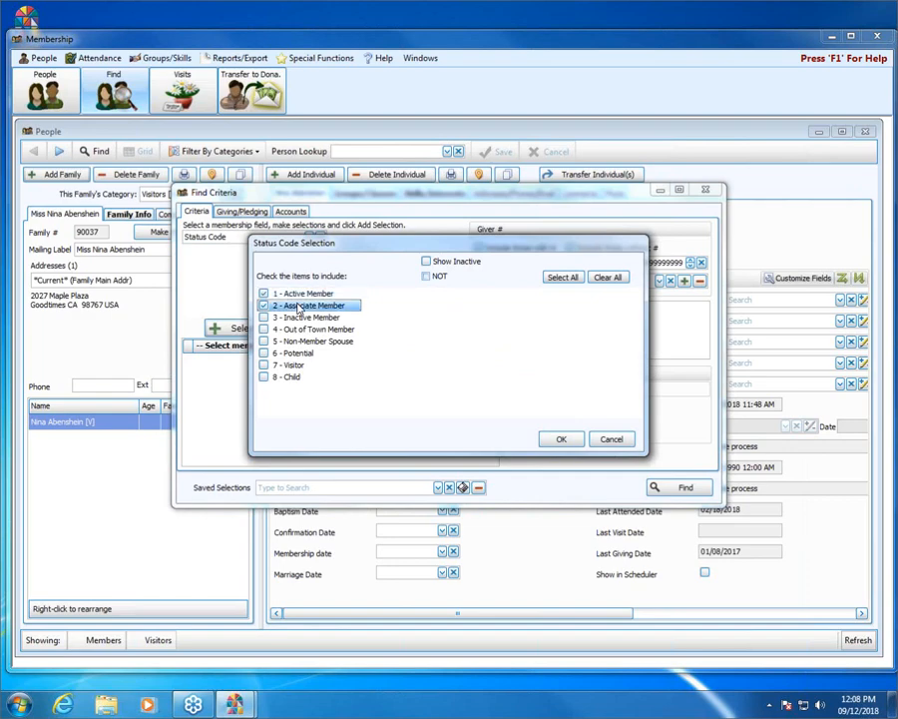
pyautogui.click(562, 440)
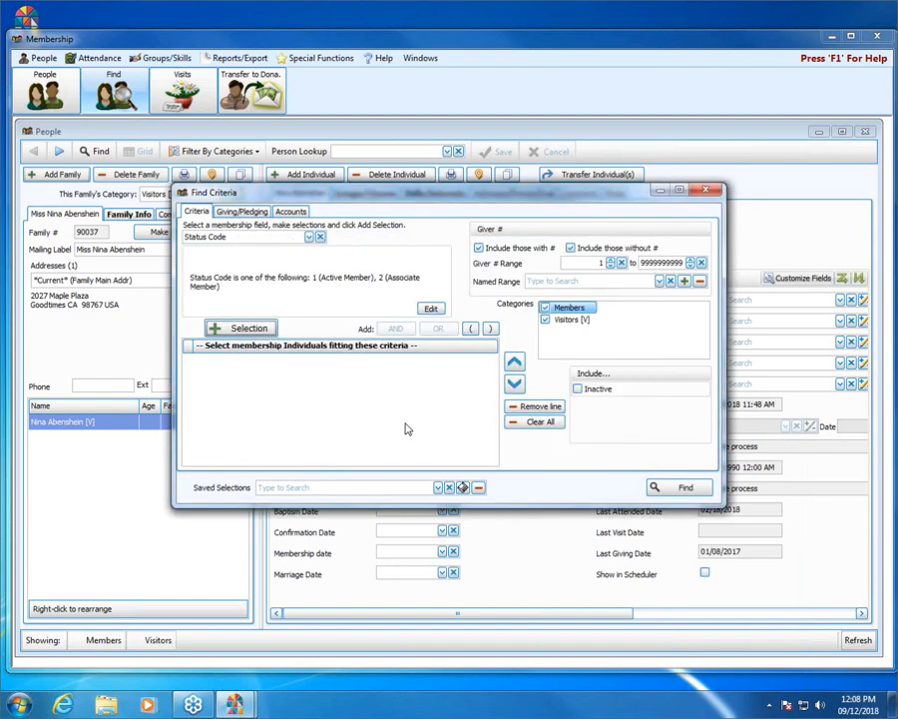
pyautogui.click(229, 330)
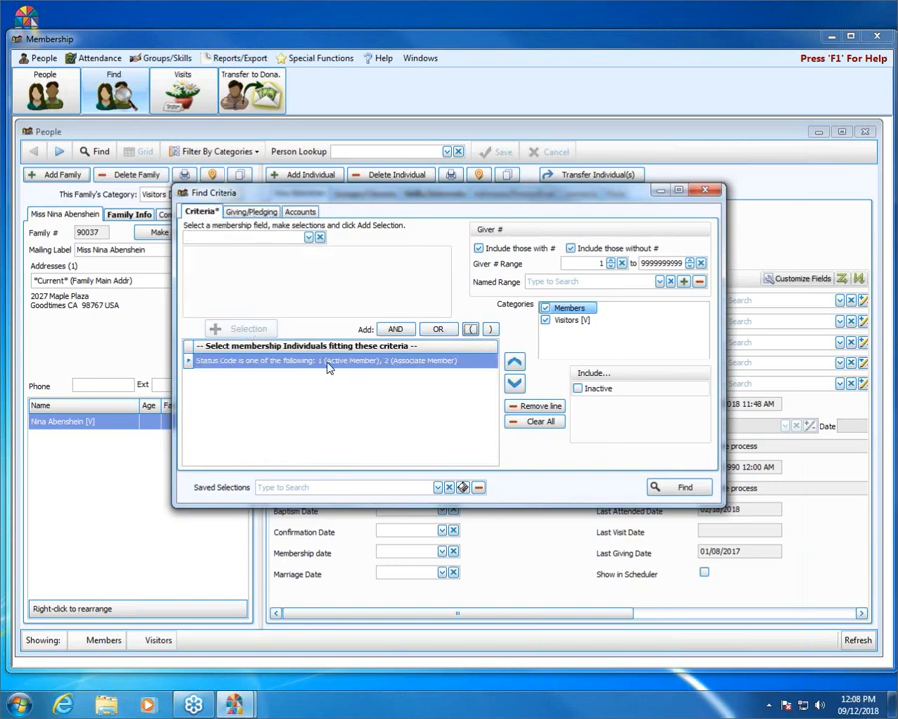
pyautogui.click(691, 488)
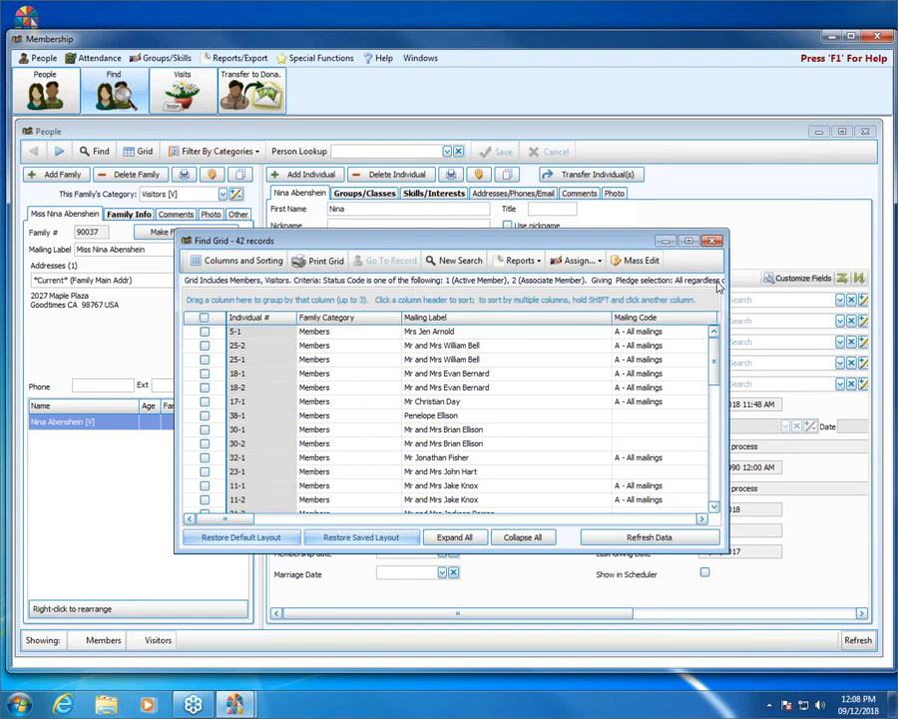
# In Find Grid Options, remove Individual #, Family Category, Mailing Label, Geographic Area and family main address columns.
pyautogui.click(234, 261)
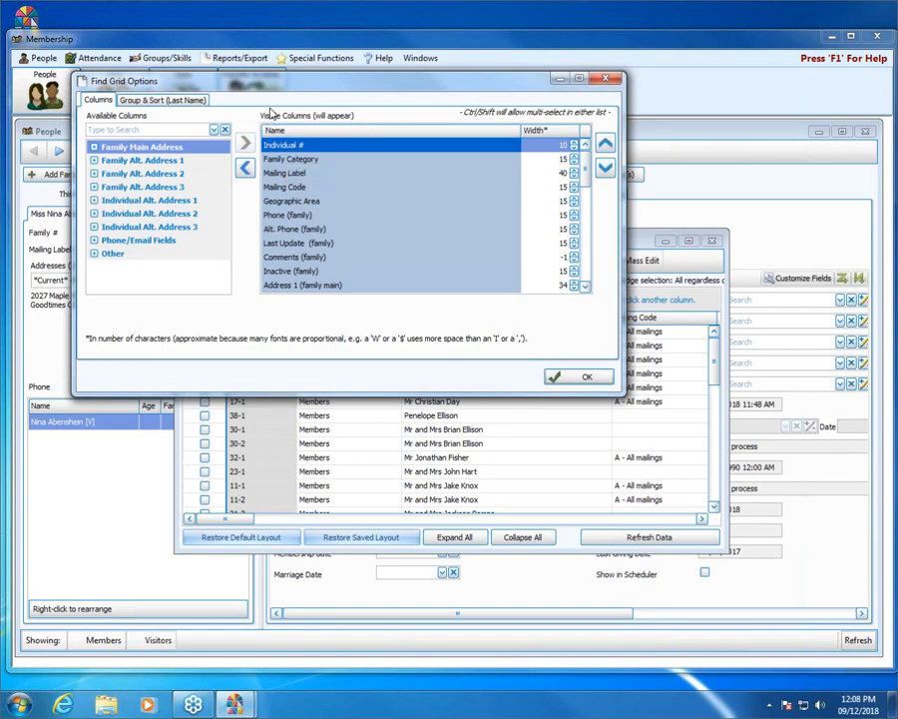
pyautogui.doubleClick(306, 147)
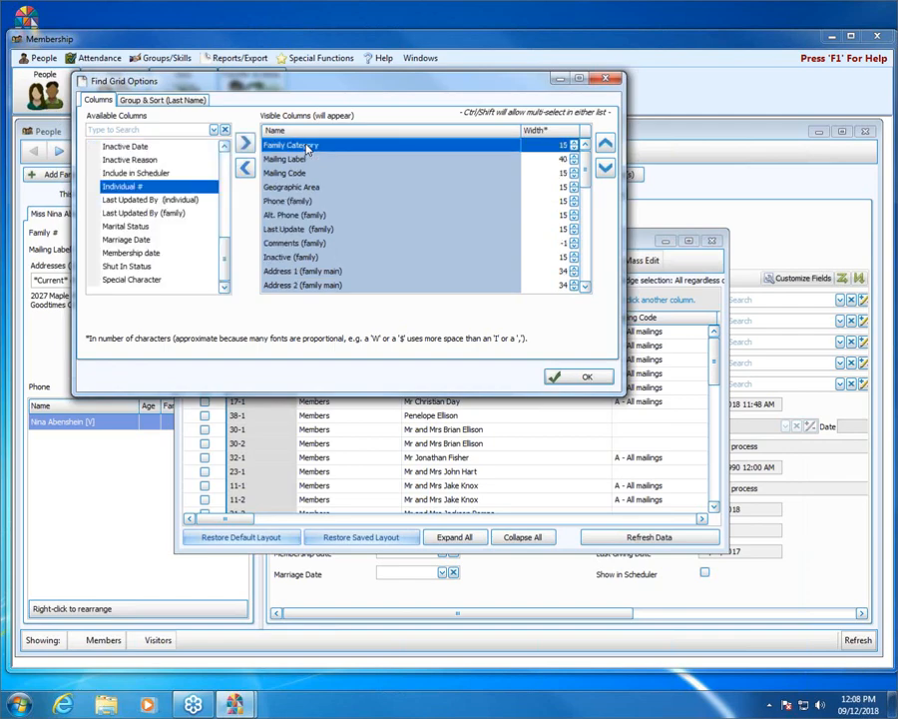
pyautogui.click(245, 169)
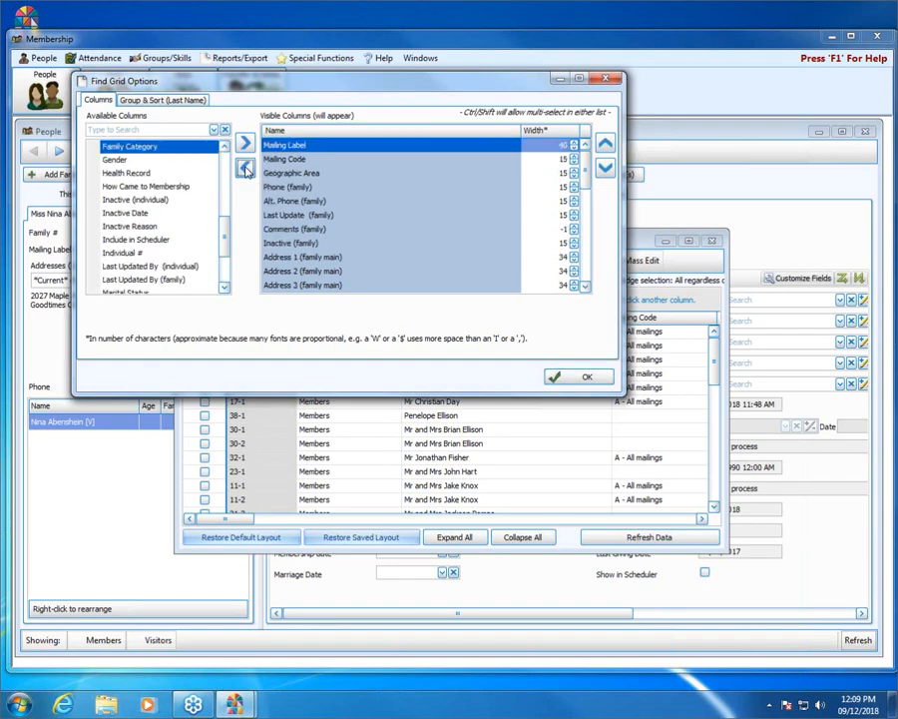
pyautogui.click(246, 169)
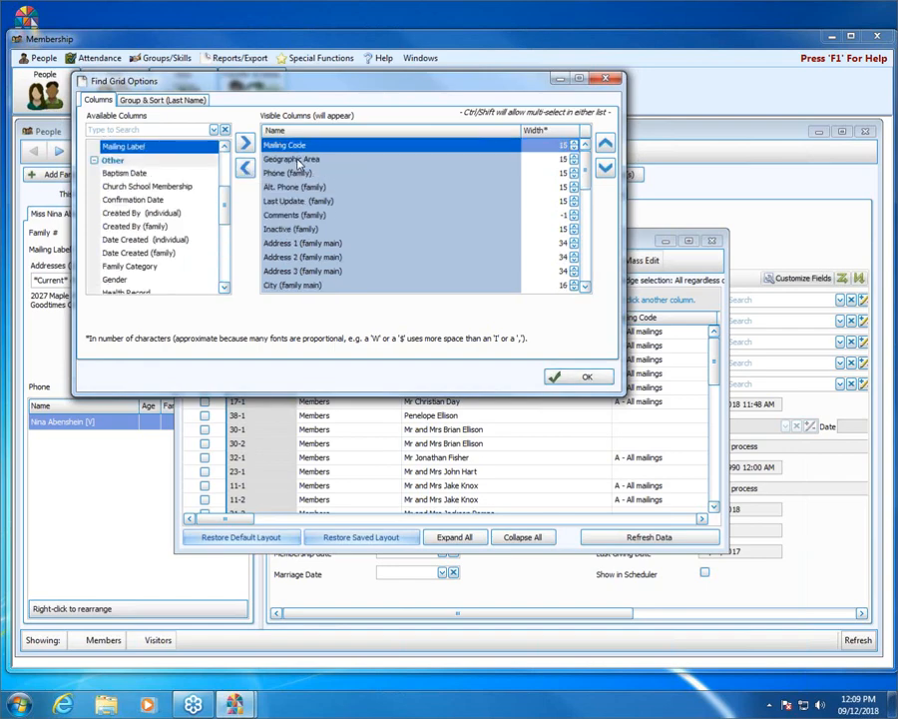
pyautogui.click(292, 160)
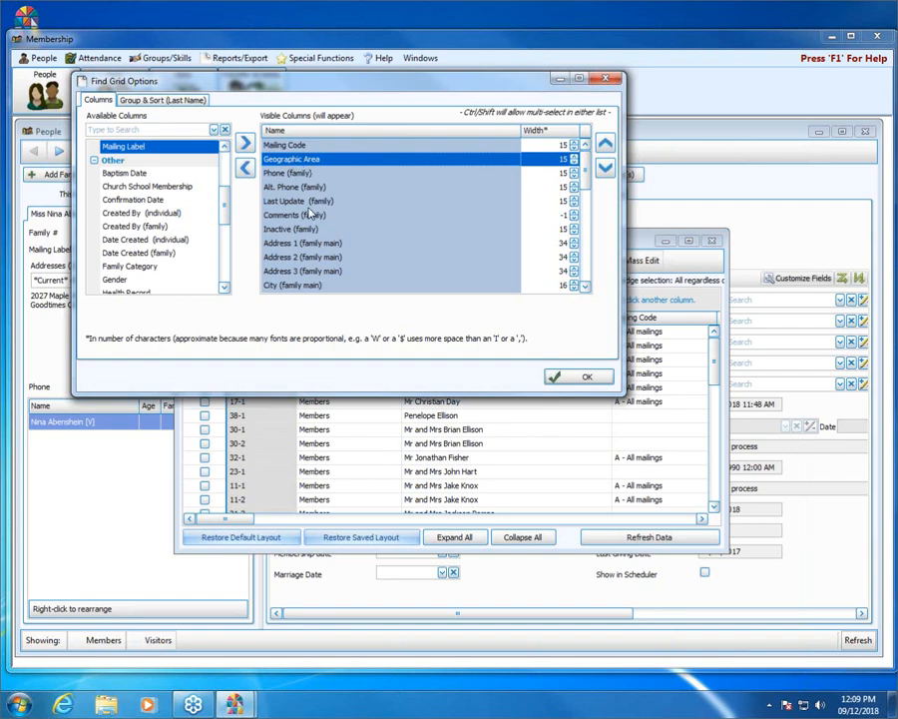
pyautogui.scroll(-1, 304, 210)
pyautogui.scroll(-2, 311, 239)
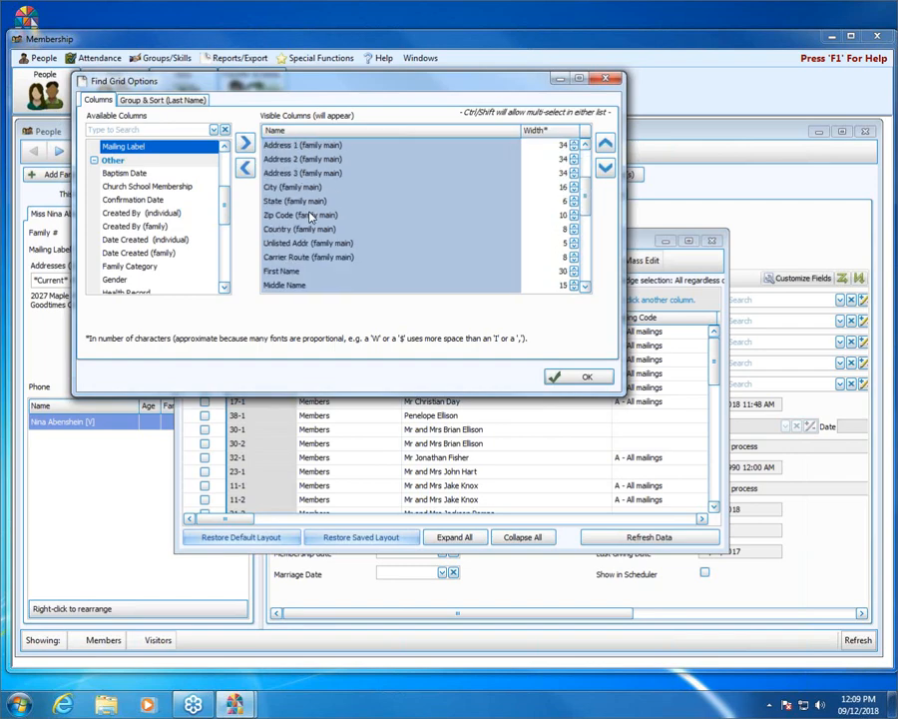
pyautogui.keyDown('shift'); pyautogui.click(289, 258); pyautogui.keyUp('shift')
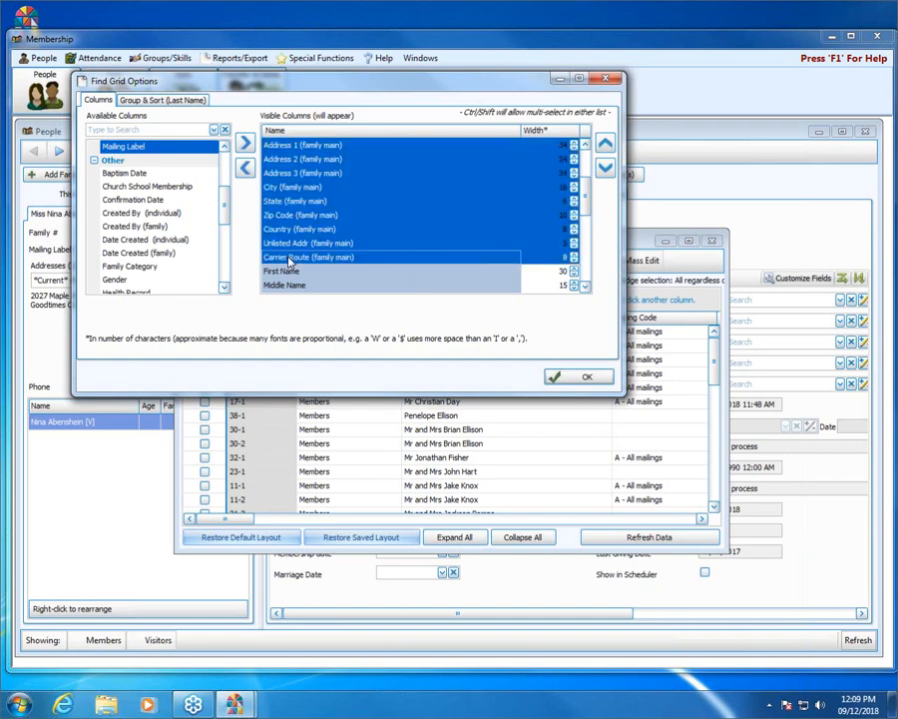
pyautogui.scroll(3, 295, 232)
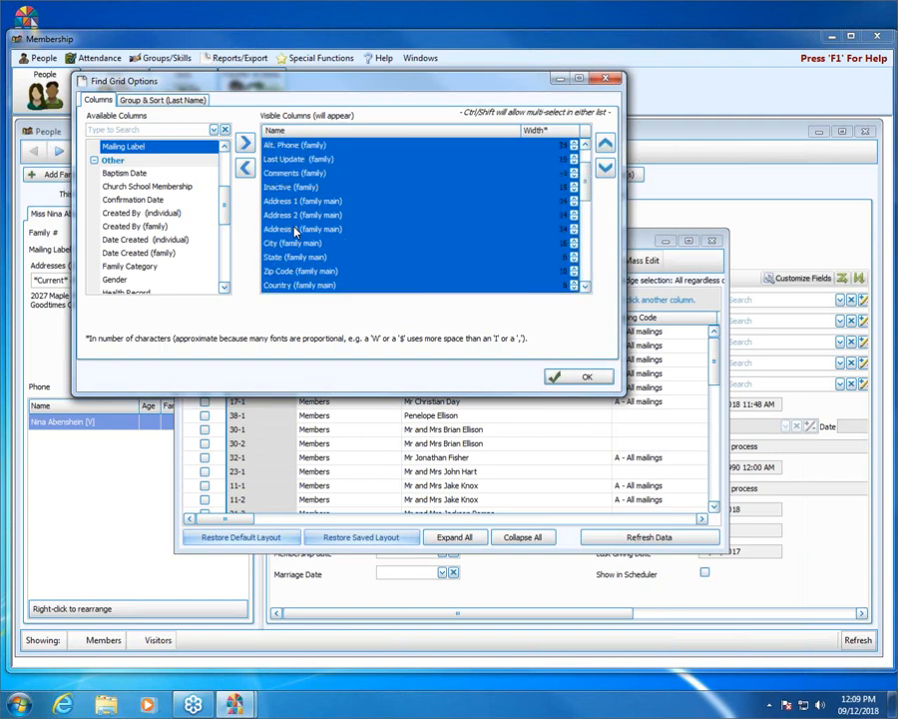
pyautogui.scroll(-3, 296, 230)
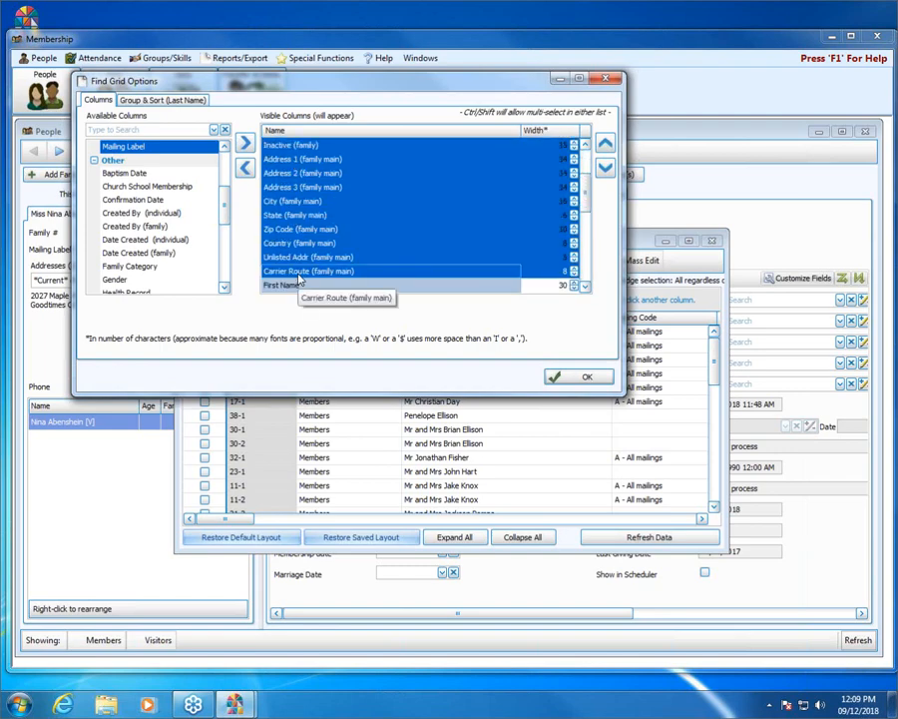
pyautogui.click(246, 170)
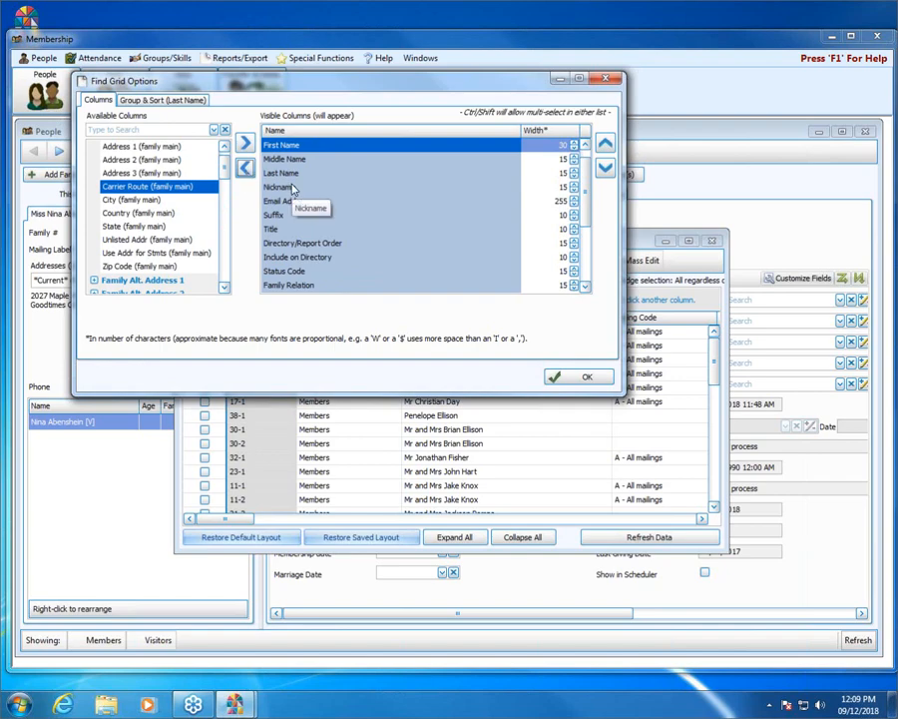
pyautogui.scroll(1, 587, 180)
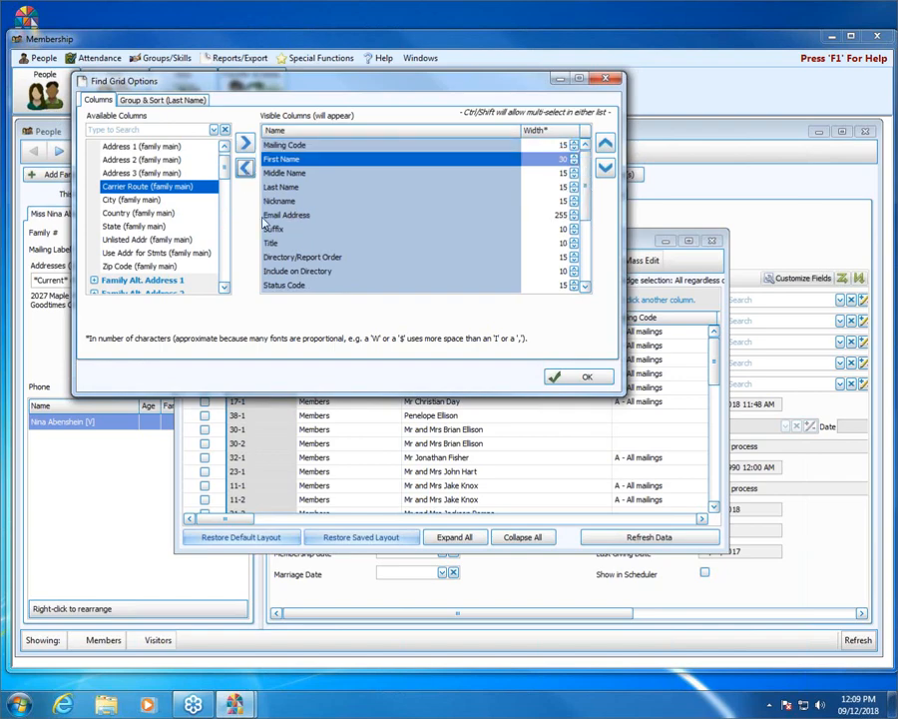
# Remove Middle Name, Nickname through Include on Directory, Birth date through Family #, and Family Relation, then apply.
pyautogui.doubleClick(296, 174)
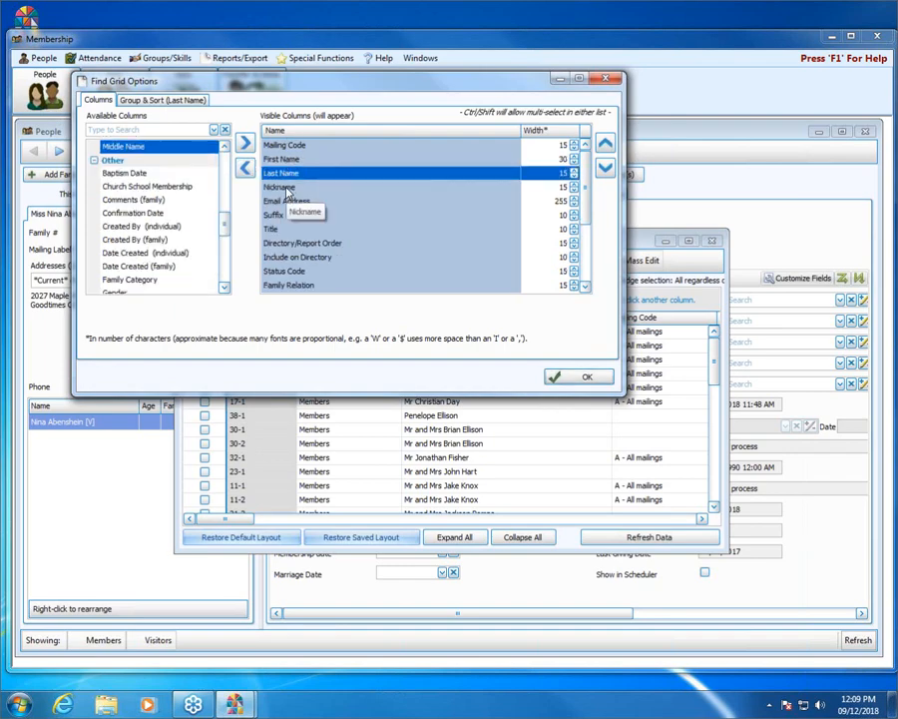
pyautogui.click(283, 187)
pyautogui.keyDown('shift'); pyautogui.click(283, 259); pyautogui.keyUp('shift')
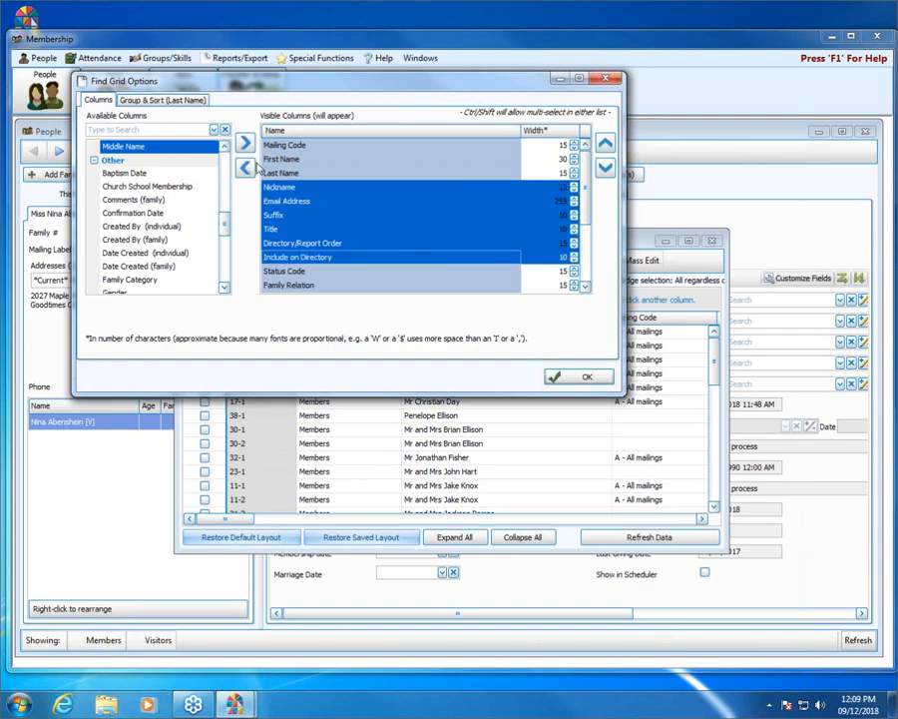
pyautogui.click(245, 167)
pyautogui.click(287, 216)
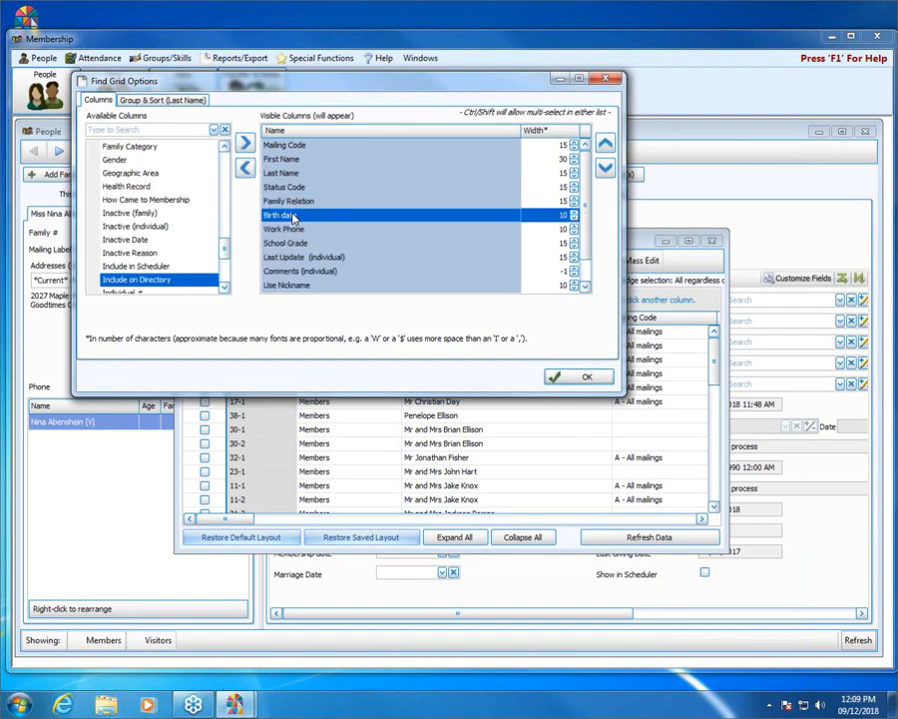
pyautogui.scroll(-1, 289, 279)
pyautogui.keyDown('shift'); pyautogui.click(284, 285); pyautogui.keyUp('shift')
pyautogui.click(244, 167)
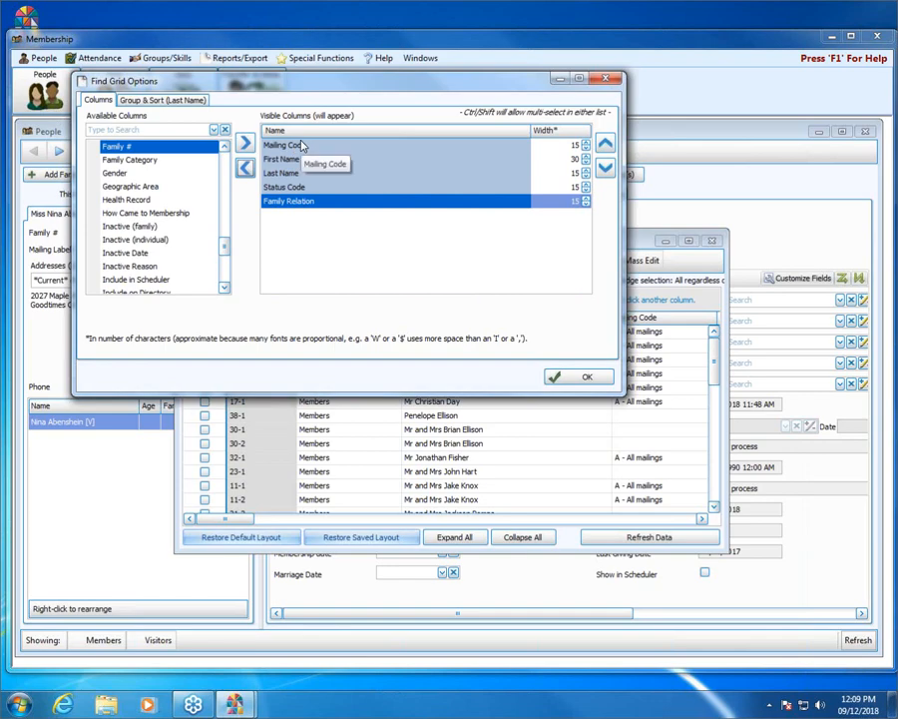
pyautogui.doubleClick(305, 202)
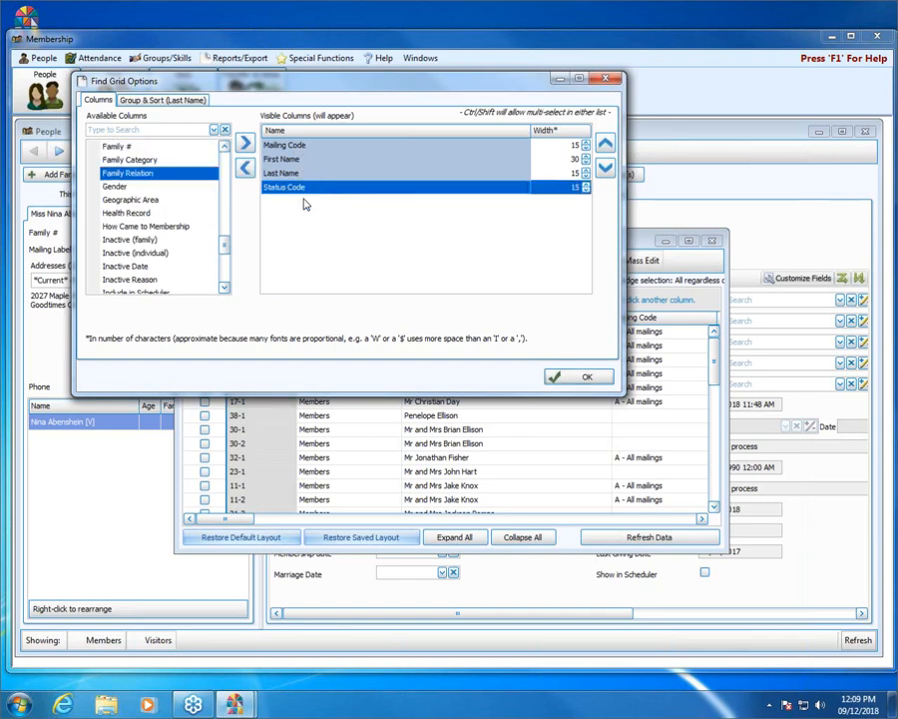
pyautogui.click(579, 377)
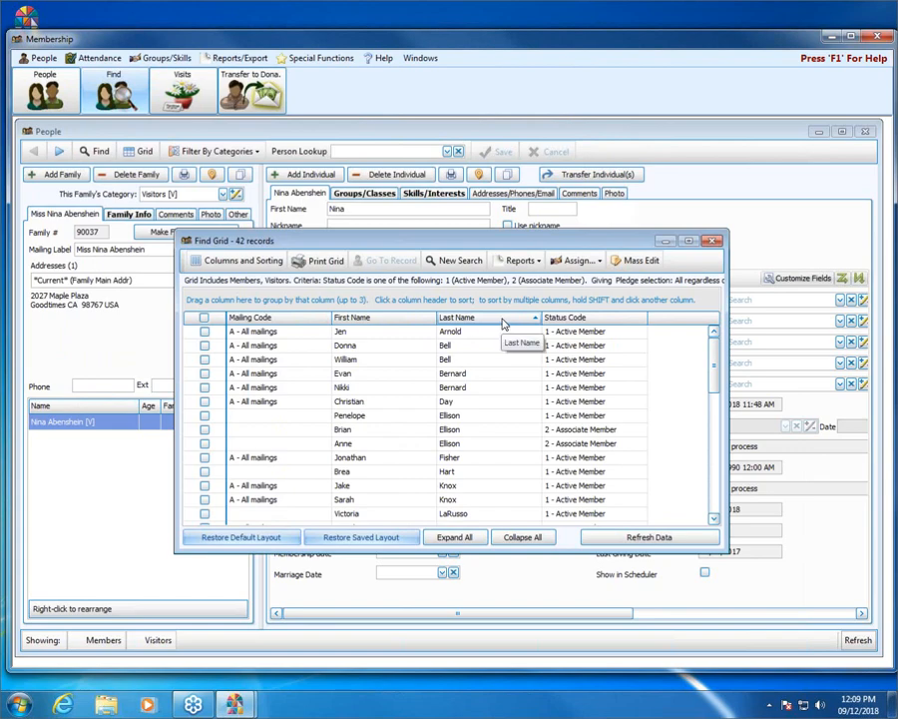
# Sort the 42 records by Mailing Code, reverse the order, and scroll through the grid.
pyautogui.click(311, 317)
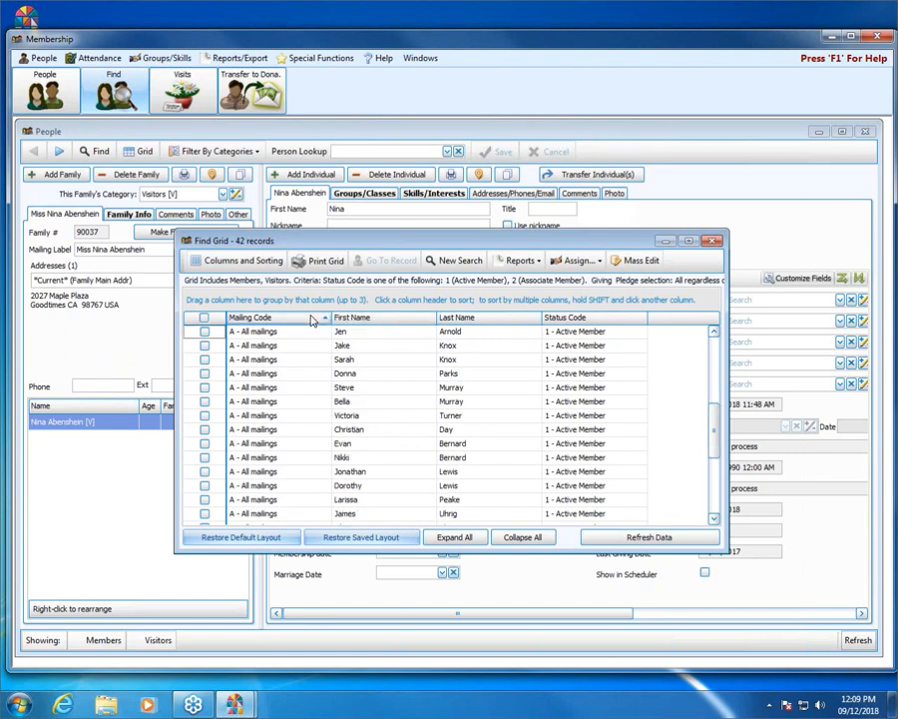
pyautogui.click(311, 318)
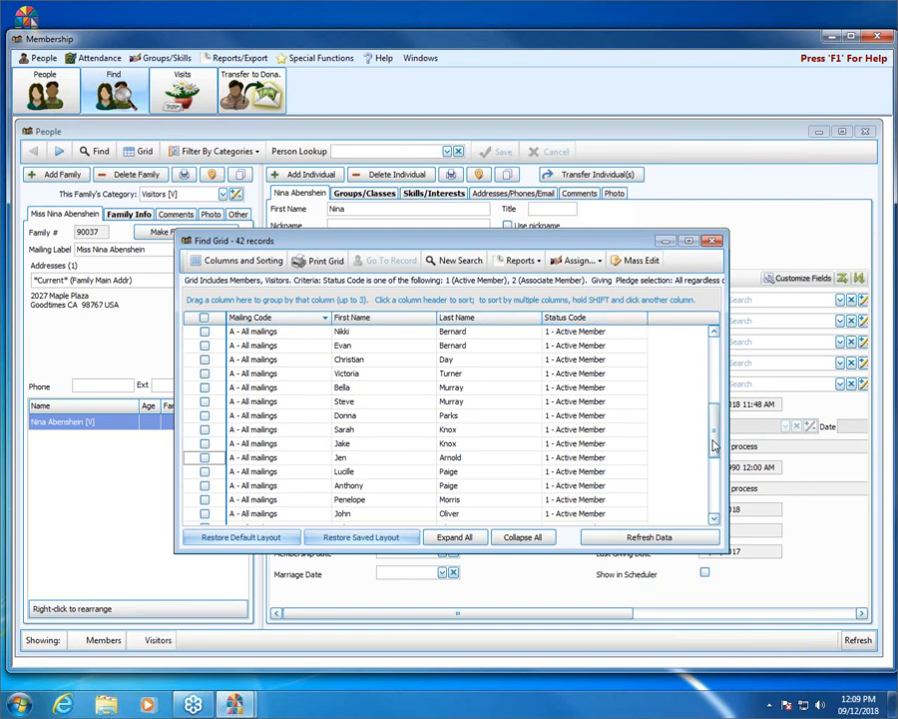
pyautogui.moveTo(713, 431); pyautogui.dragTo(715, 509)
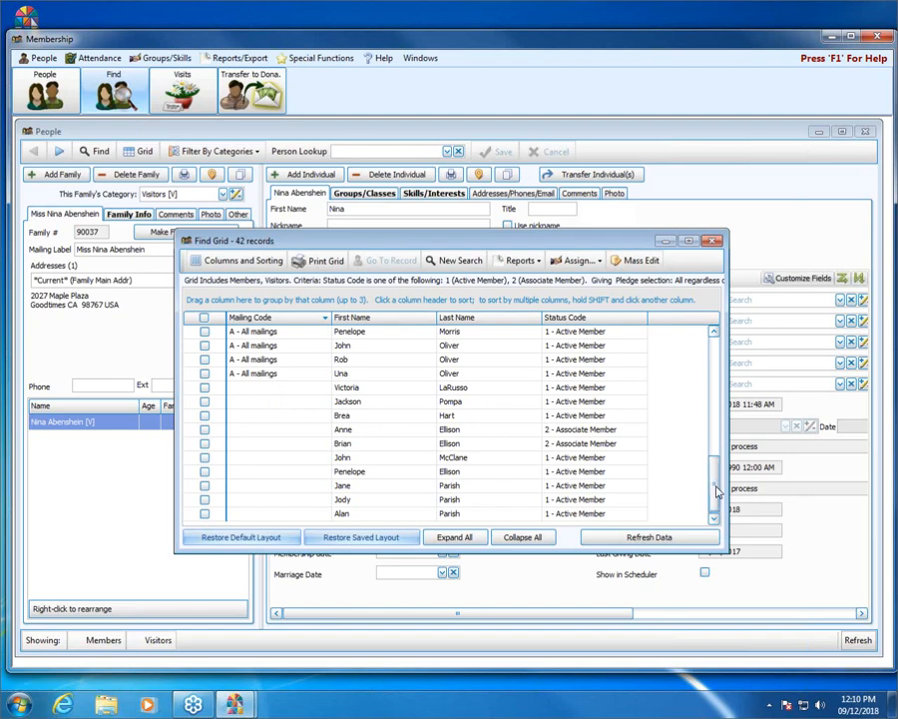
pyautogui.moveTo(717, 489); pyautogui.dragTo(717, 342)
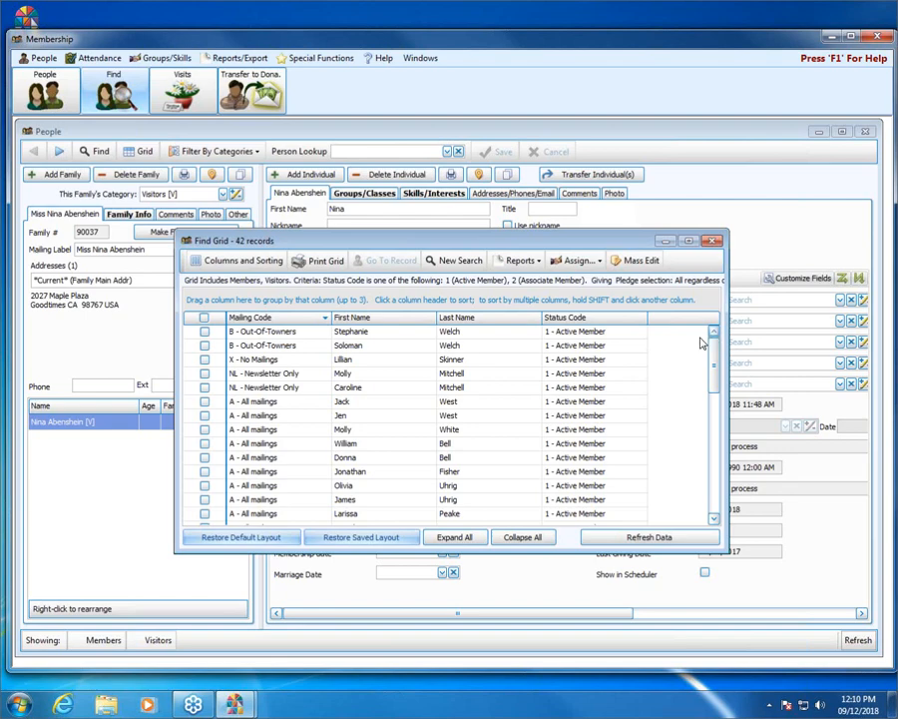
# Mass edit Mailing Code to 'A - All mailings' for records NOT having any of the four existing codes.
pyautogui.click(640, 261)
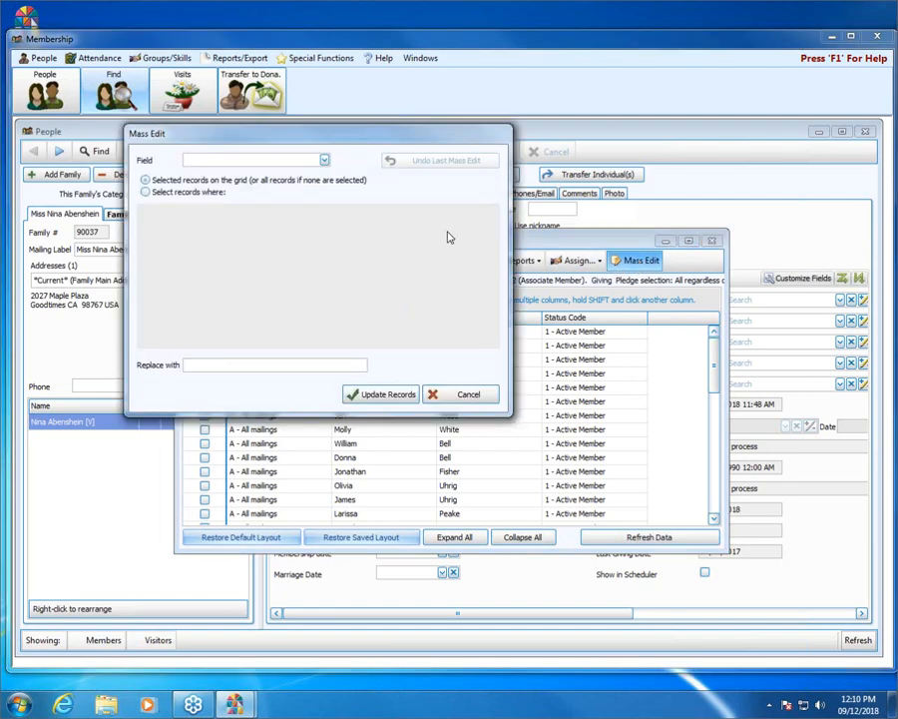
pyautogui.click(324, 161)
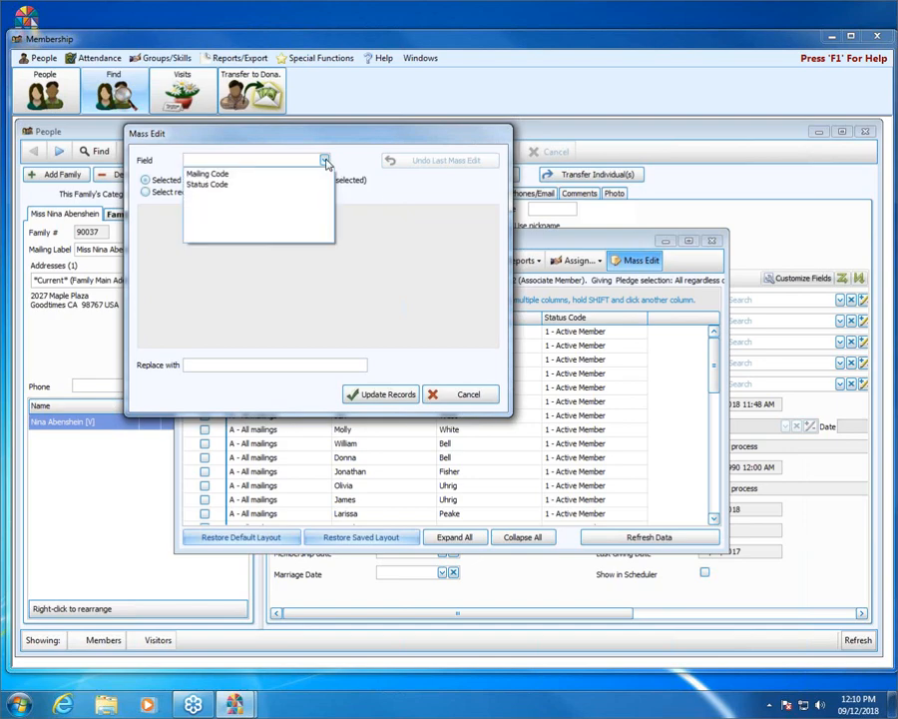
pyautogui.click(213, 174)
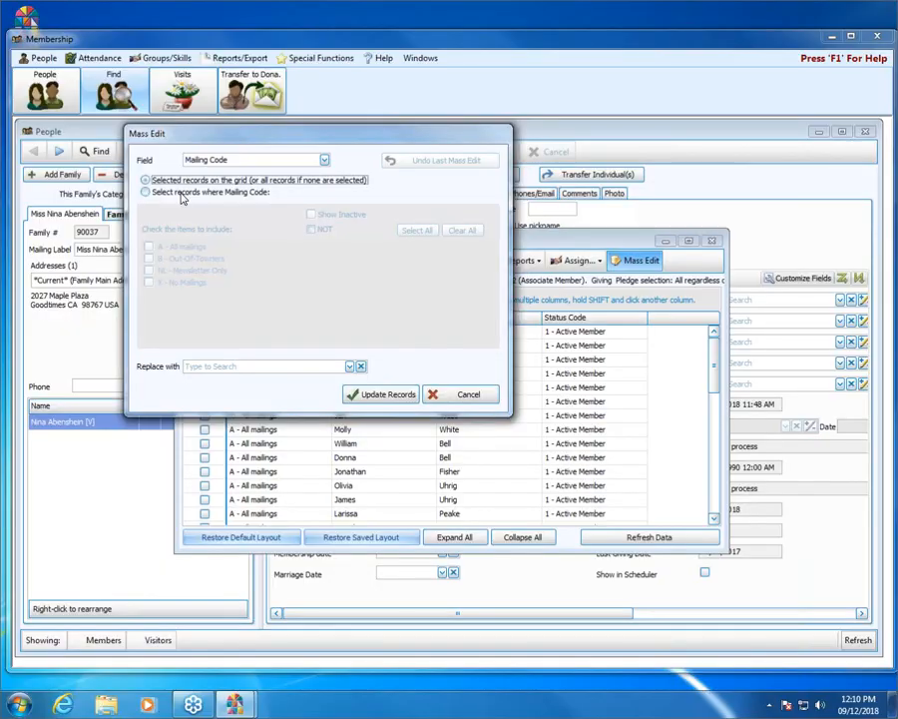
pyautogui.click(178, 193)
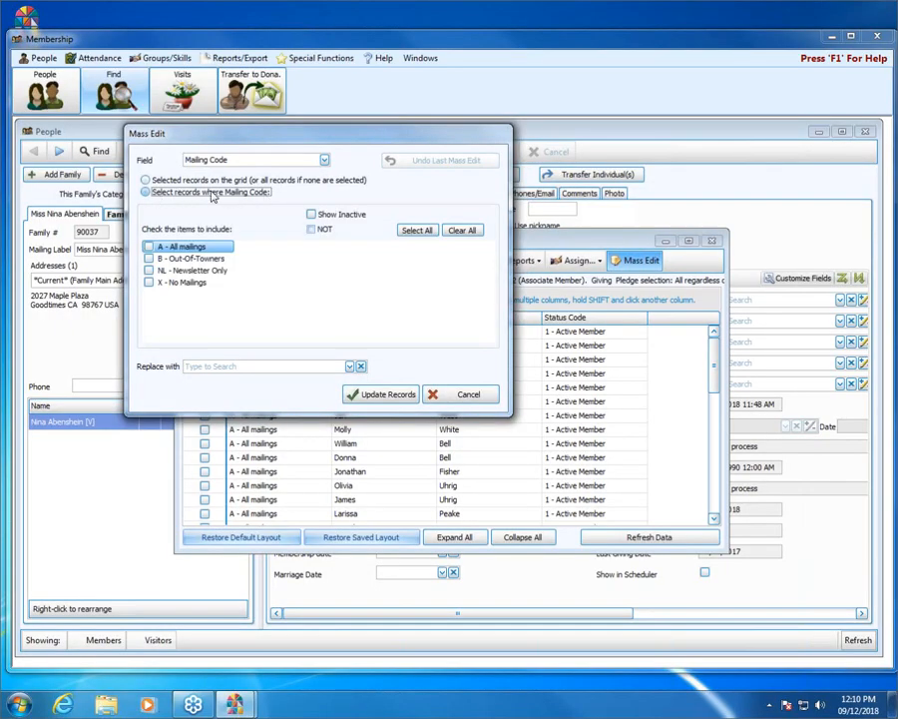
pyautogui.click(324, 232)
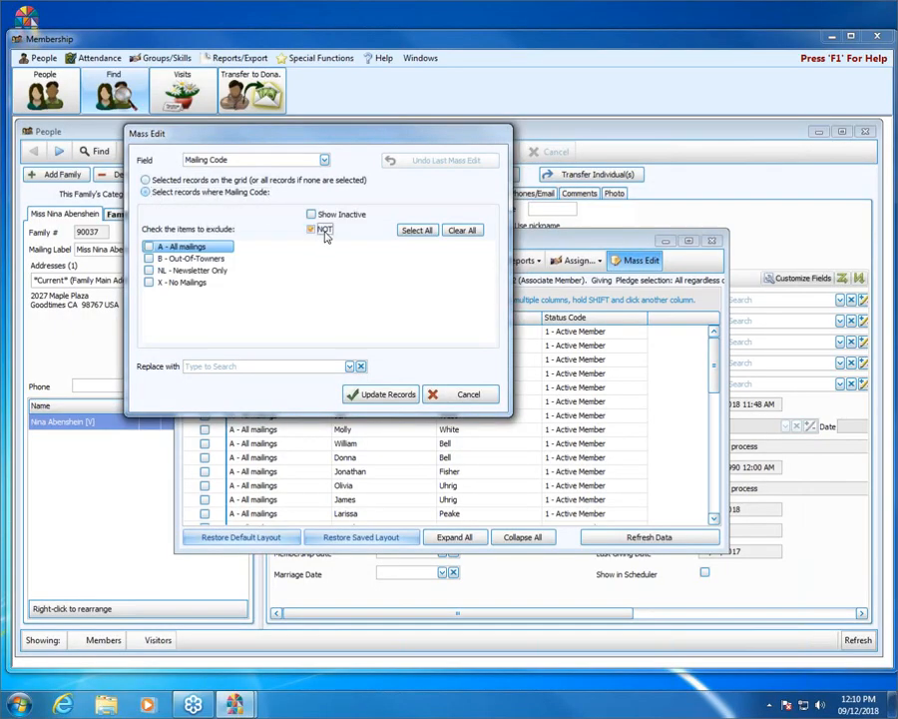
pyautogui.click(417, 230)
pyautogui.click(350, 366)
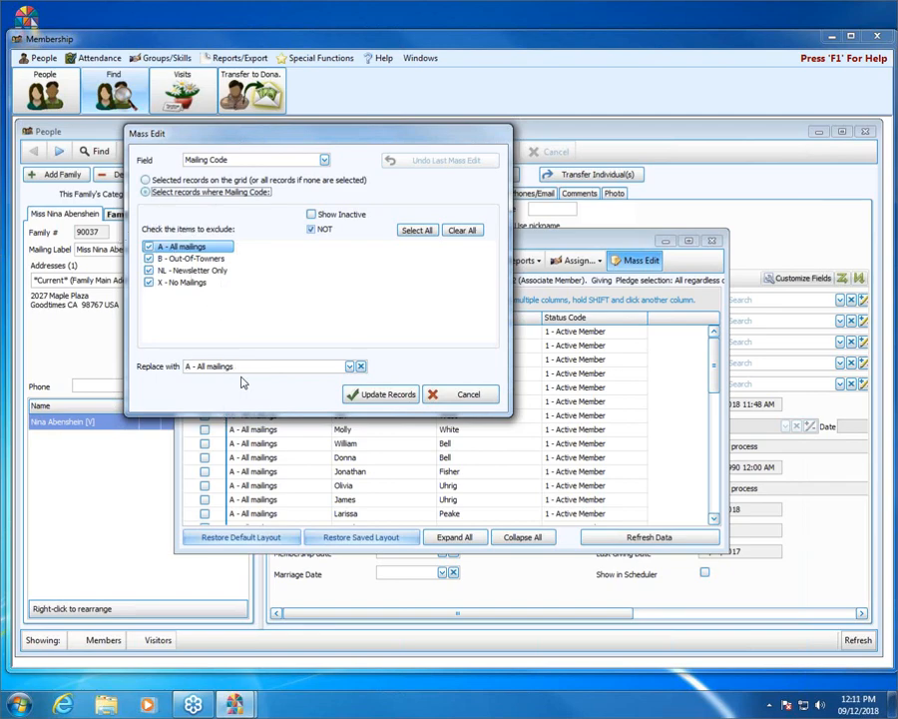
pyautogui.click(390, 399)
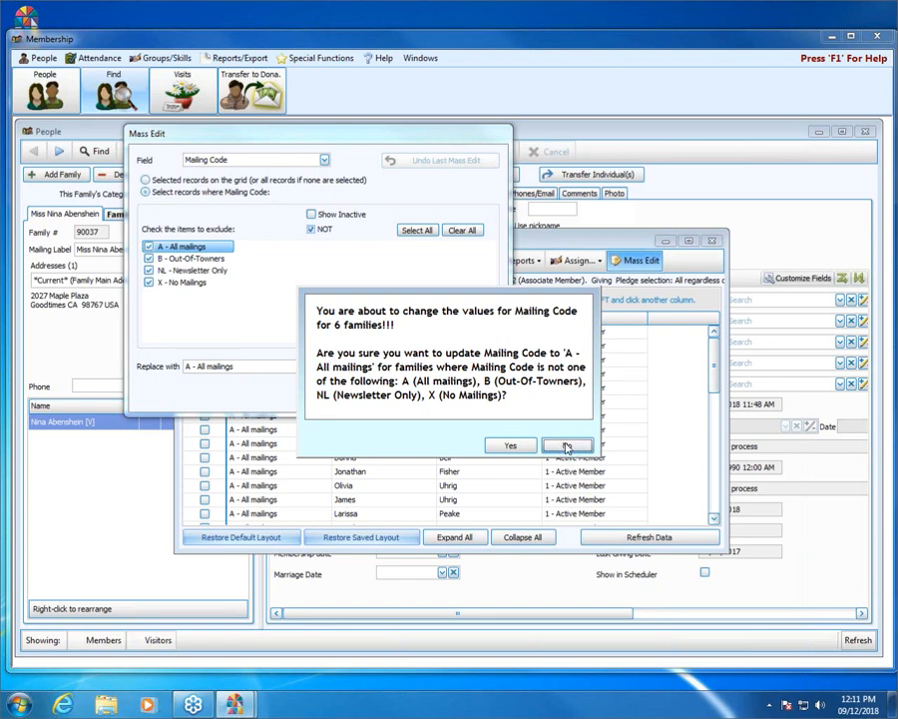
# Confirm the Mailing Code change for 6 families, acknowledge the 10 updated rows, and review the grid.
pyautogui.click(510, 447)
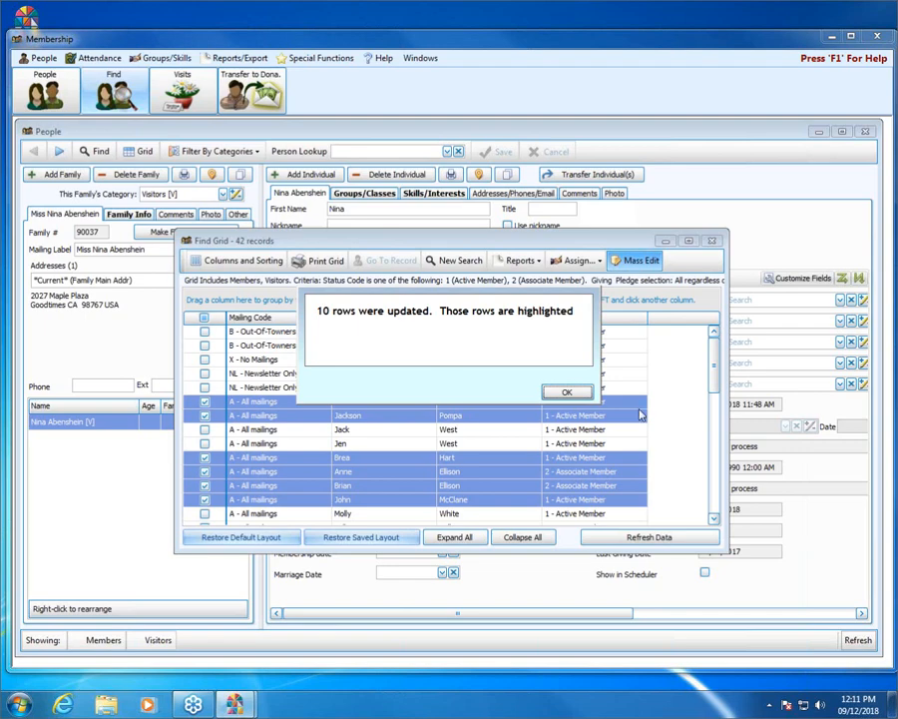
pyautogui.click(566, 394)
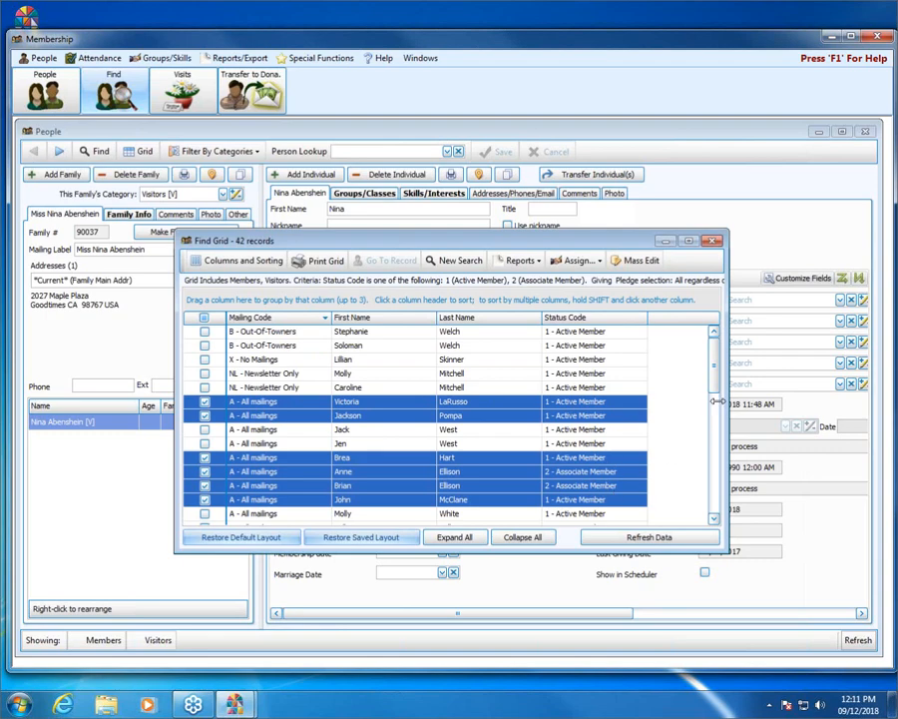
pyautogui.moveTo(714, 371); pyautogui.dragTo(714, 417)
pyautogui.moveTo(714, 416); pyautogui.dragTo(713, 358)
# Start a new people search on the Health Record field.
pyautogui.click(459, 262)
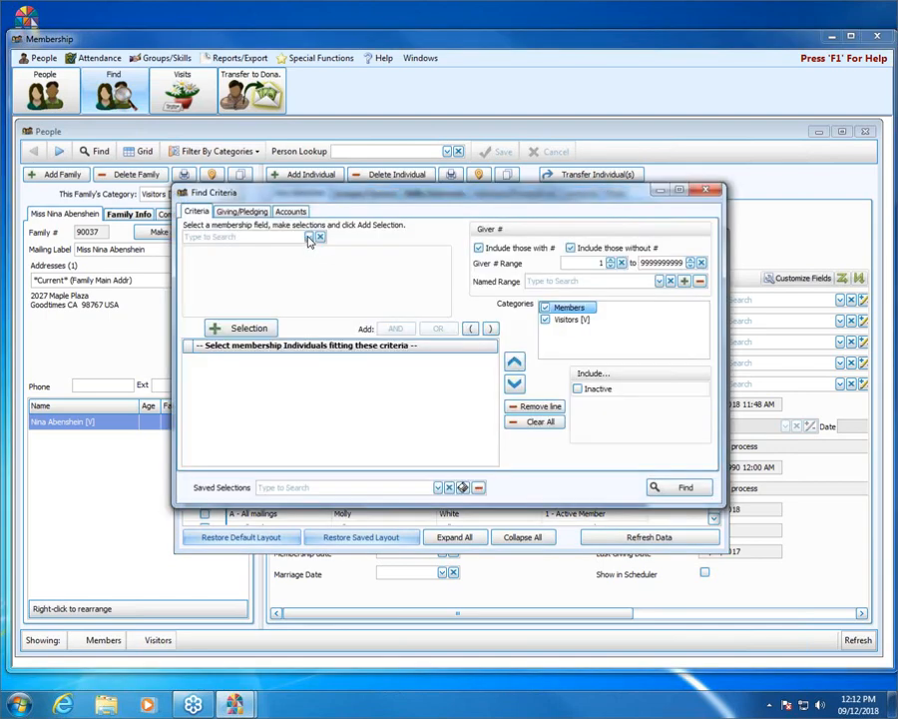
pyautogui.click(310, 238)
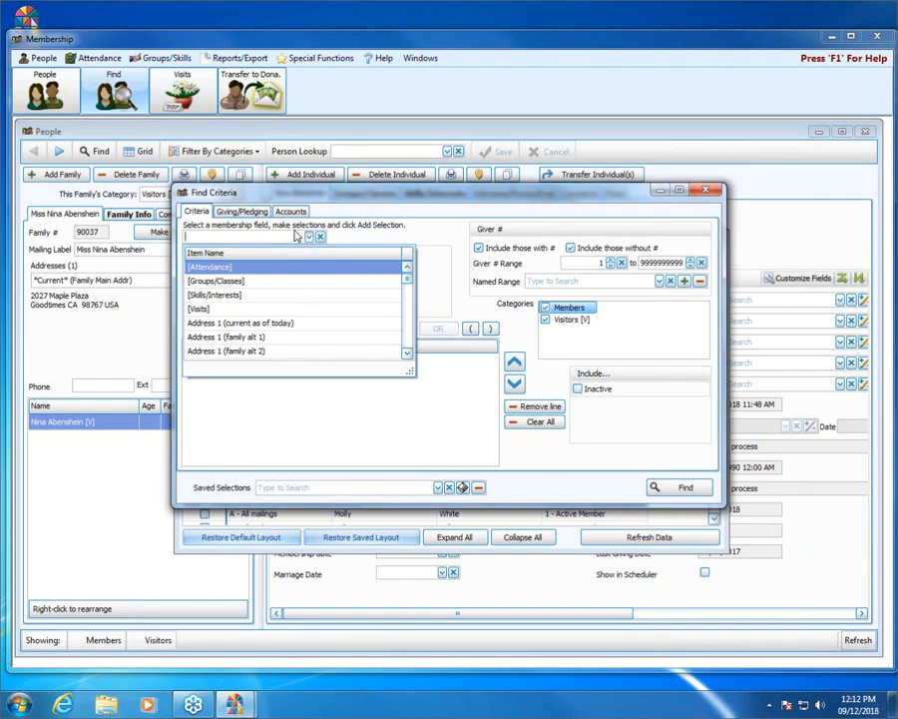
pyautogui.write('hea')
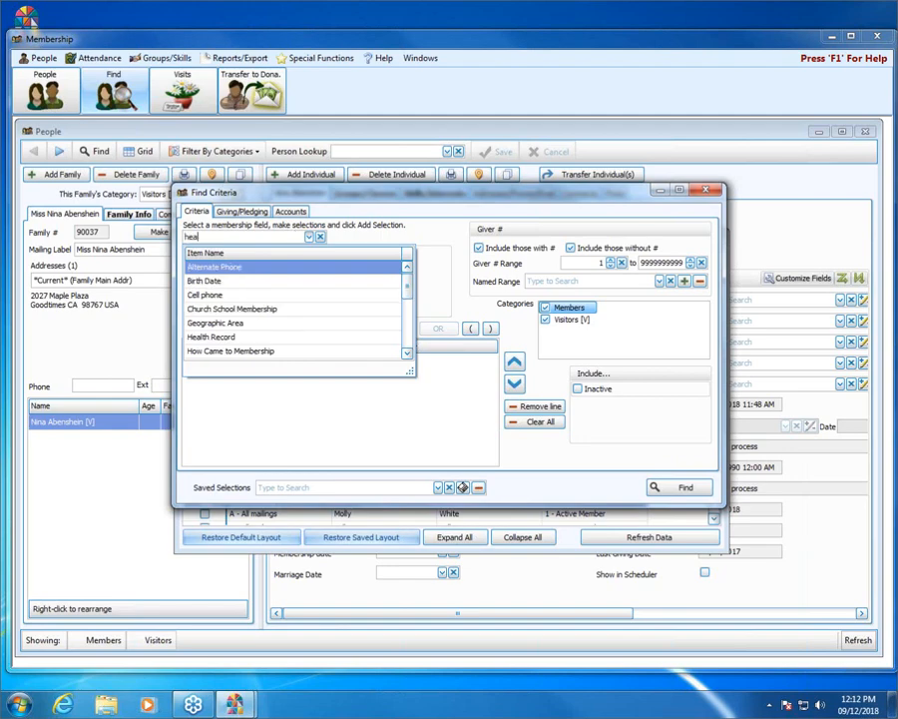
pyautogui.write('l')
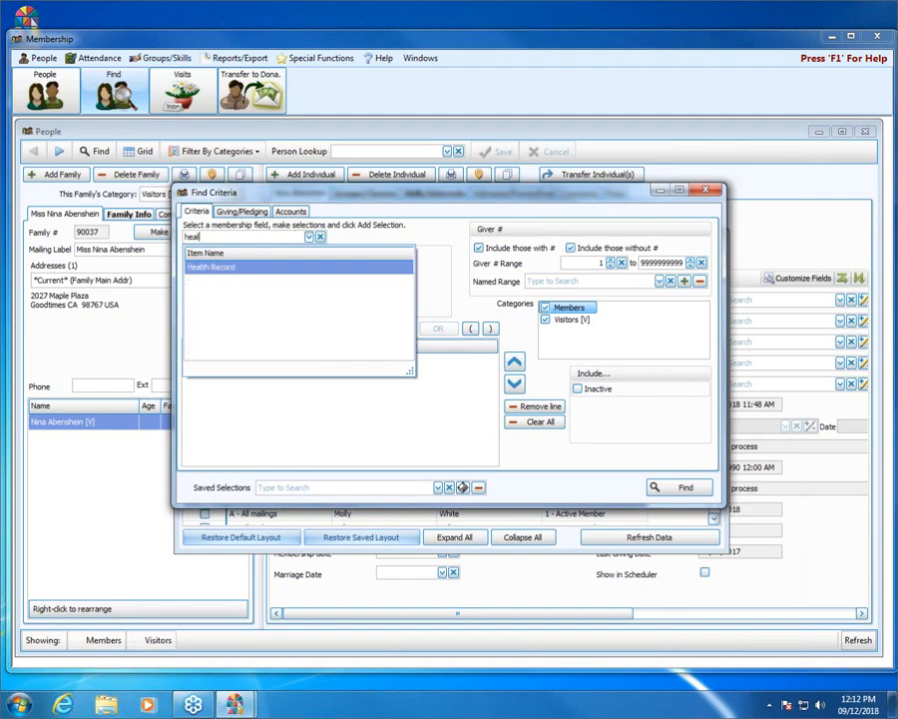
pyautogui.press('Down')
pyautogui.press('Return')
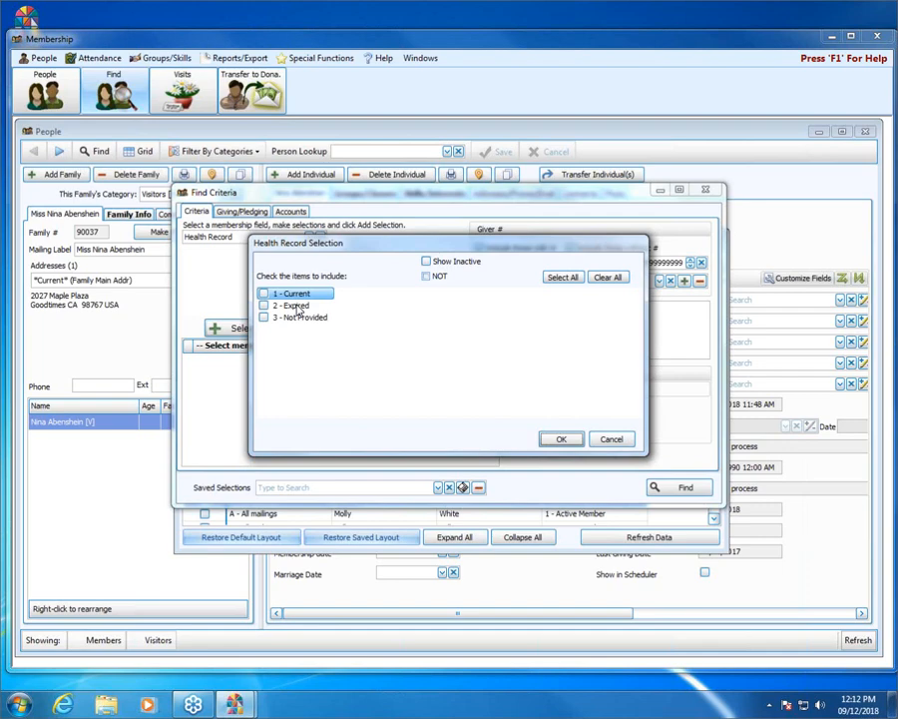
# Match Health Record values 2 - Expired and 3 - Not Provided and run the search.
pyautogui.click(297, 308)
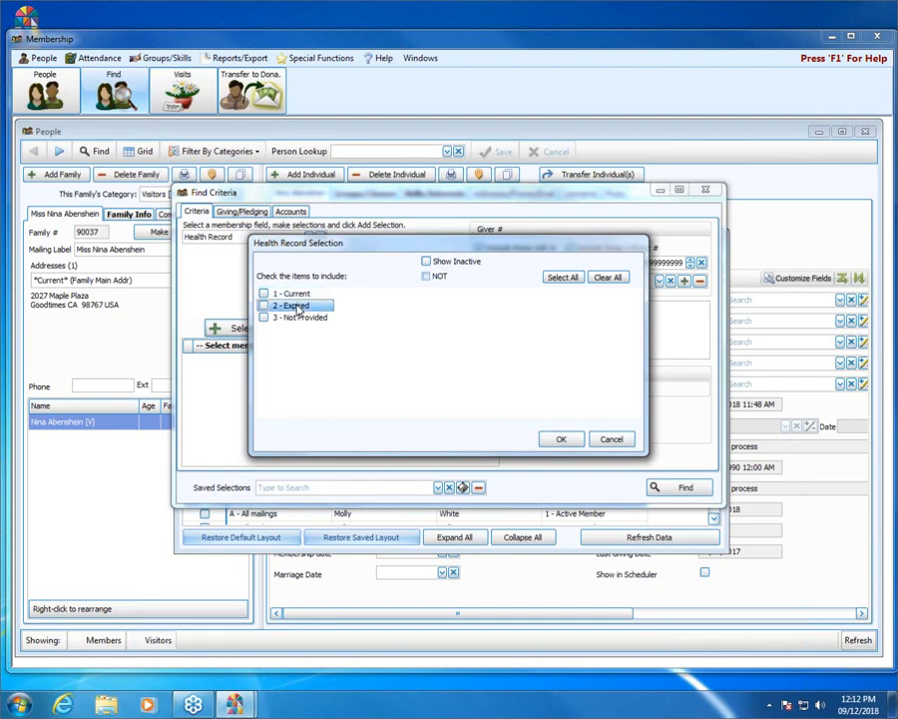
pyautogui.click(303, 319)
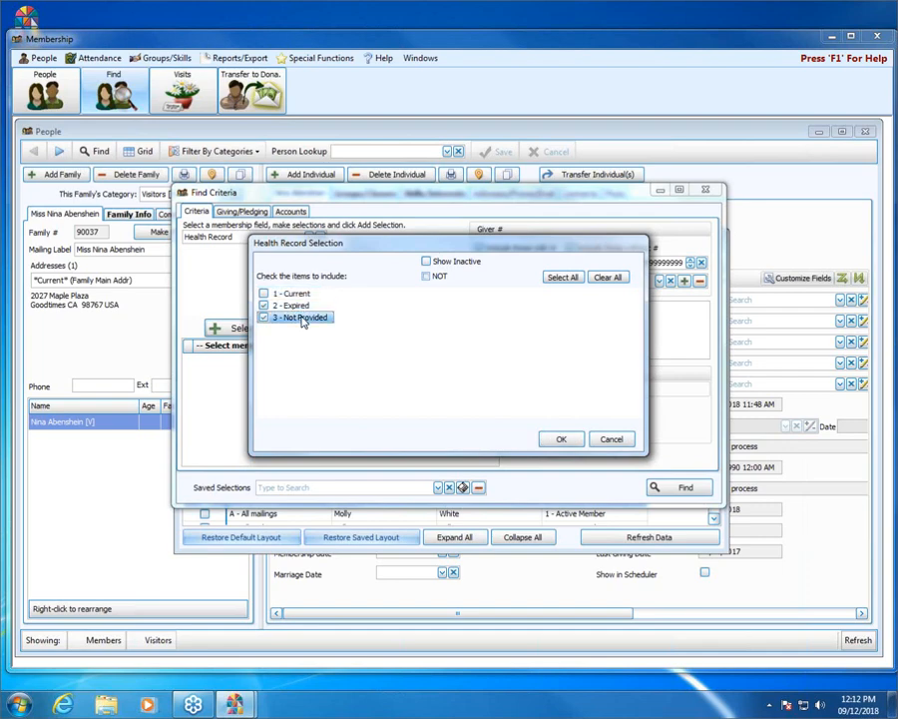
pyautogui.click(563, 439)
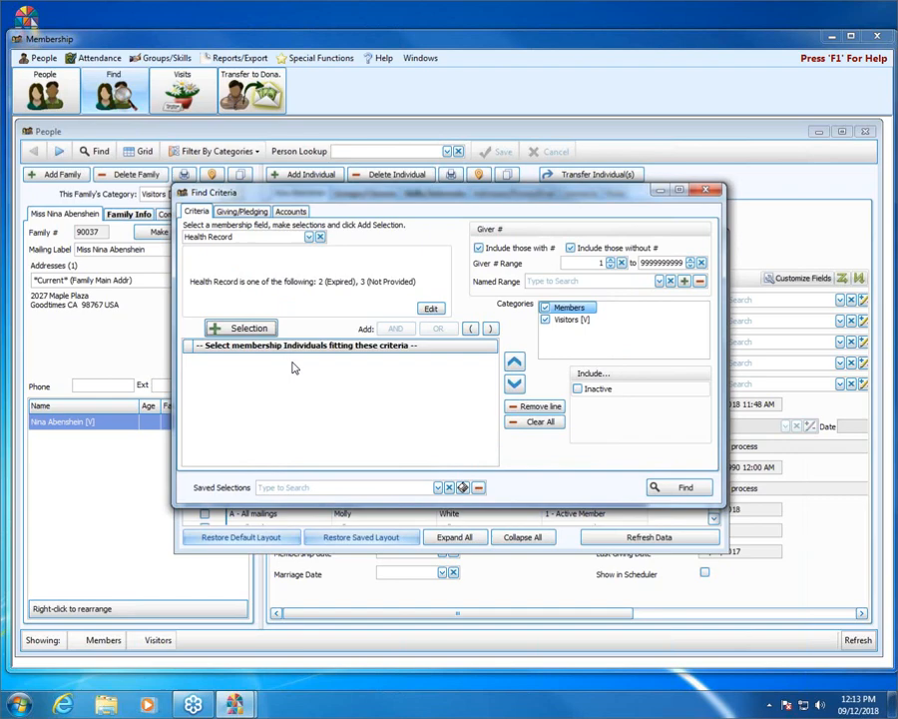
pyautogui.click(248, 327)
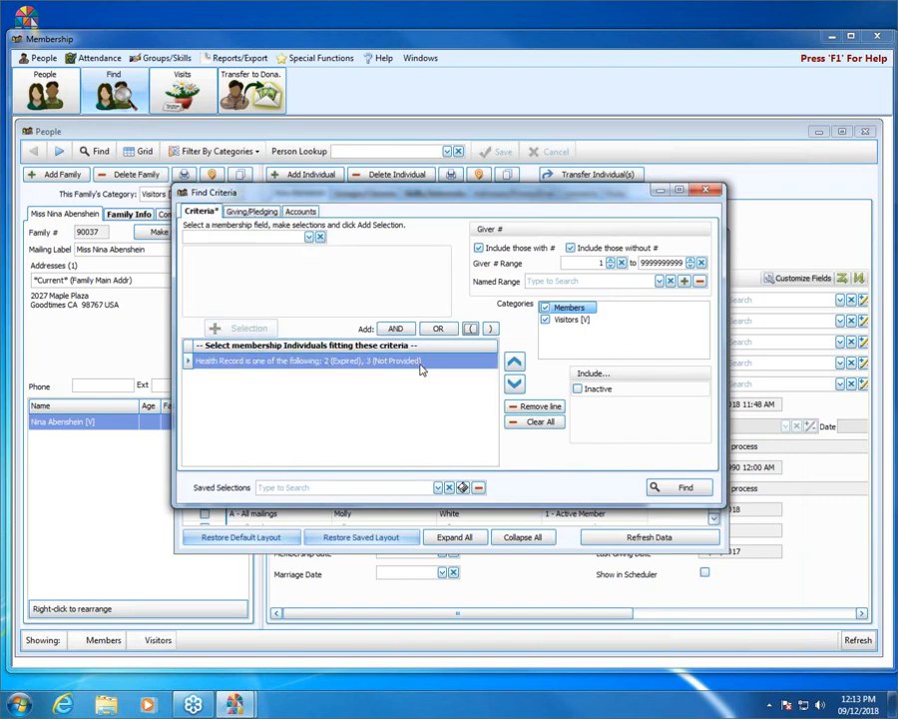
pyautogui.click(686, 488)
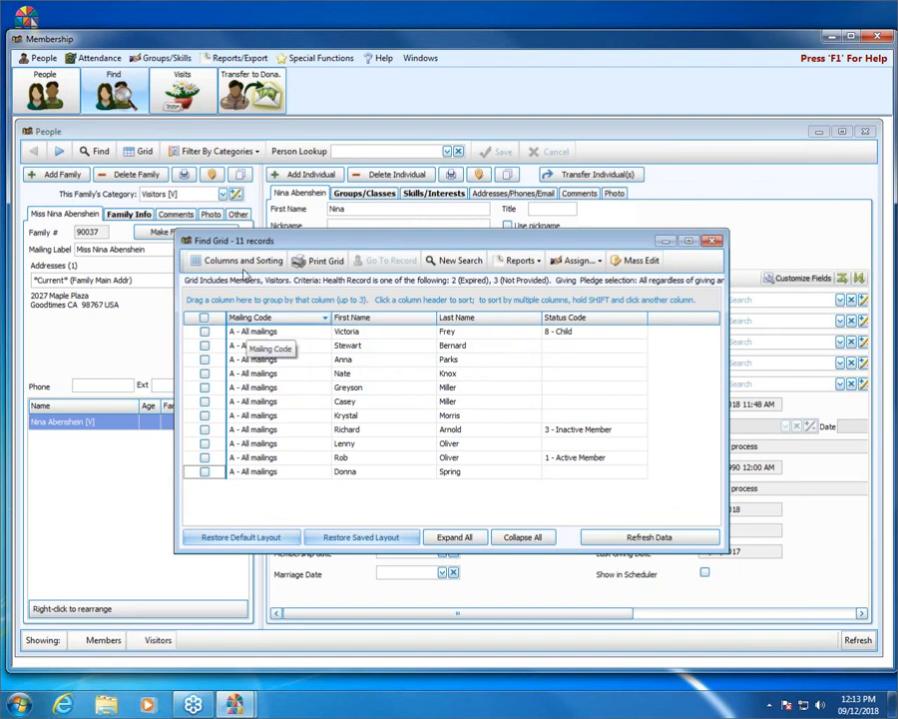
# In Find Grid Options, add the Health Record column and remove Mailing Code and Status Code.
pyautogui.click(235, 262)
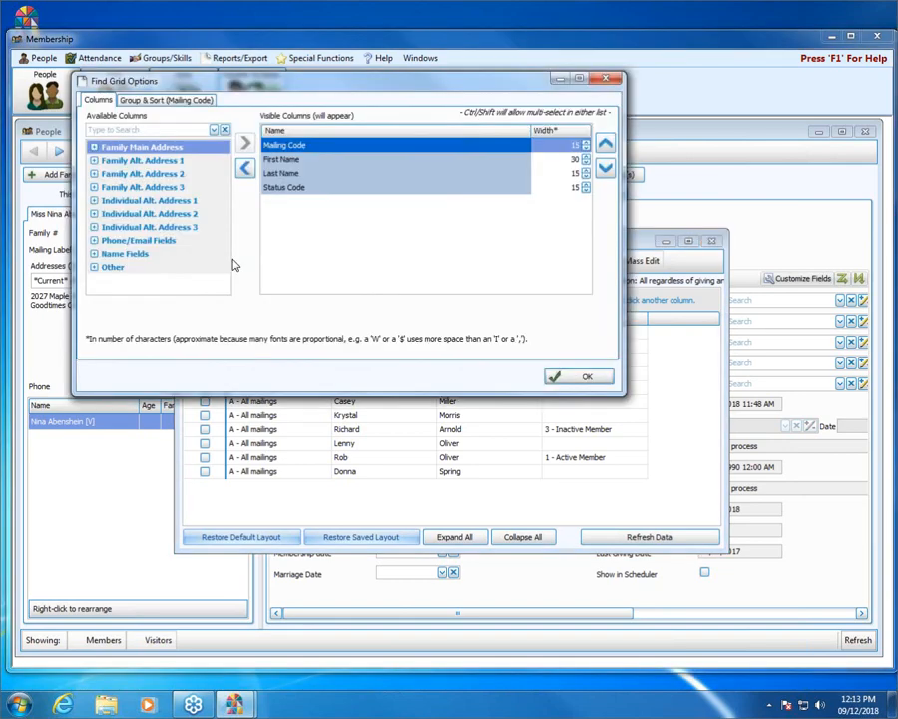
pyautogui.click(198, 130)
pyautogui.write('hea')
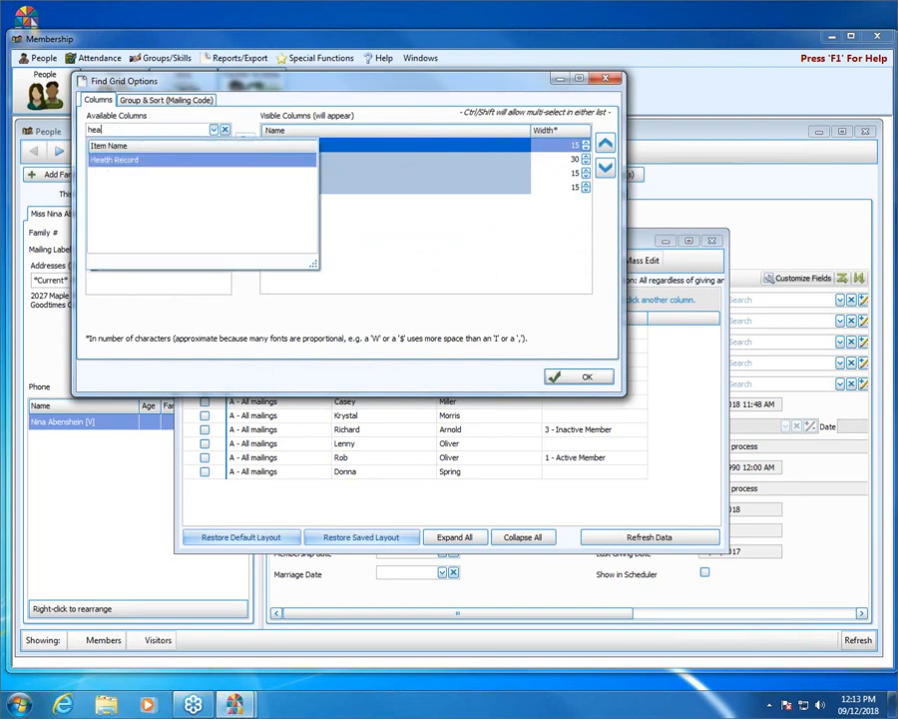
pyautogui.press('Return')
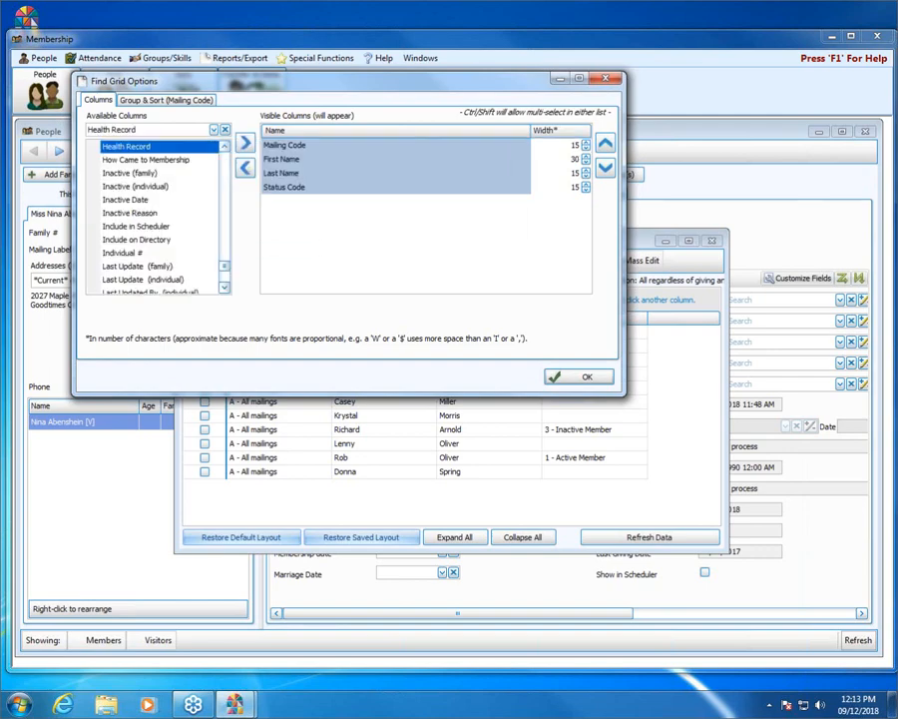
pyautogui.doubleClick(195, 147)
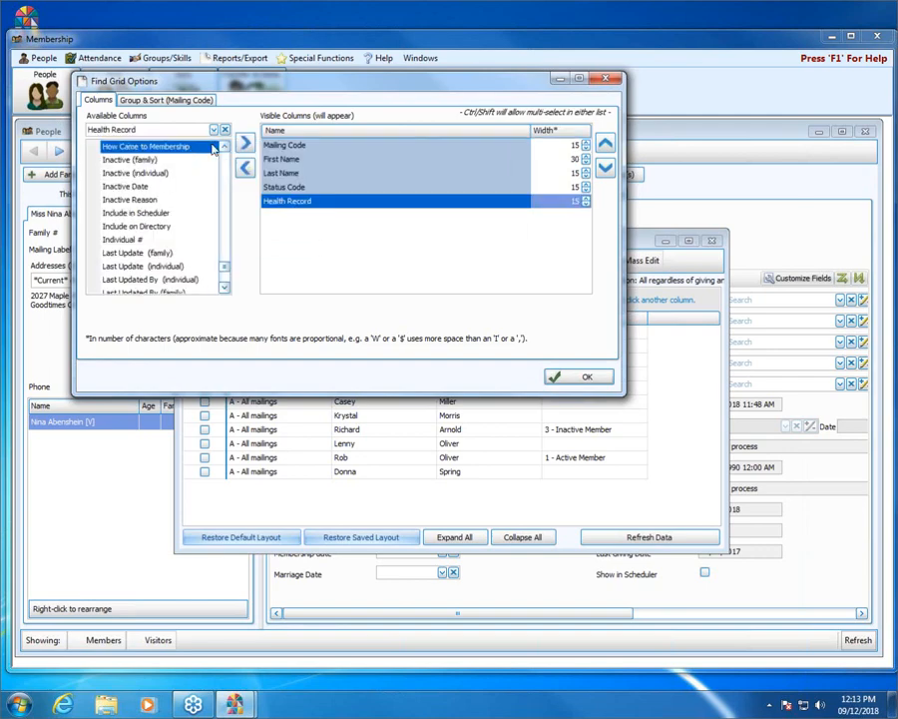
pyautogui.doubleClick(271, 145)
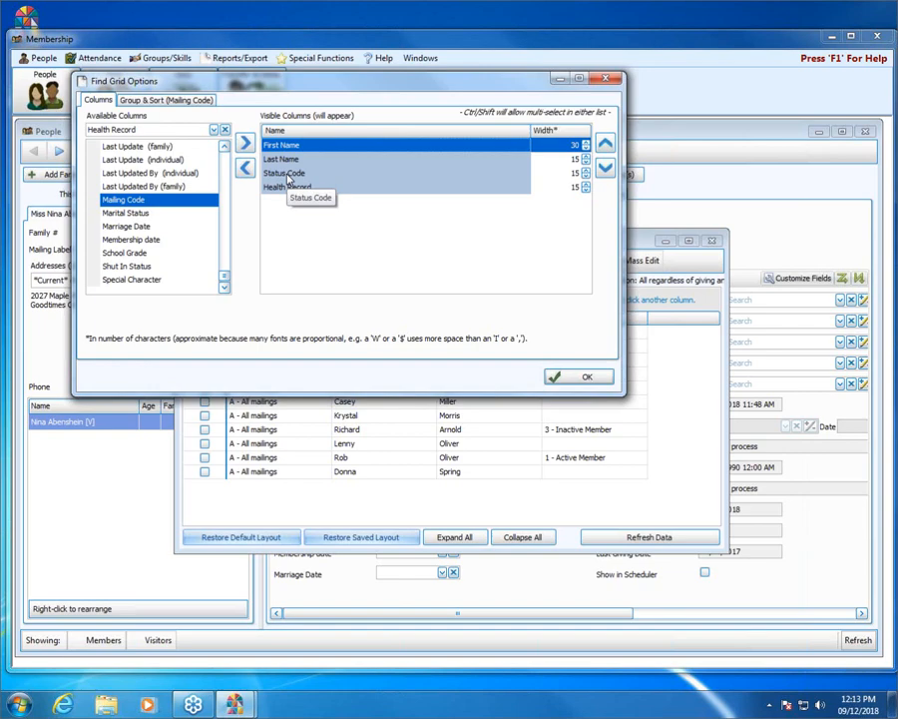
pyautogui.doubleClick(286, 174)
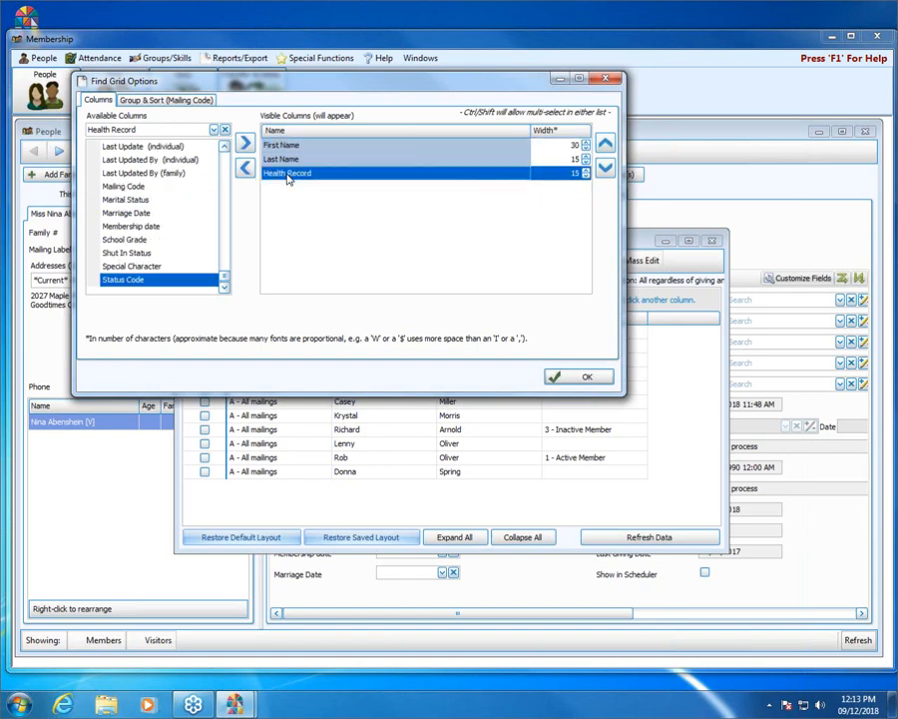
# Add the Address 1 (family main) column and apply the new column layout.
pyautogui.click(224, 131)
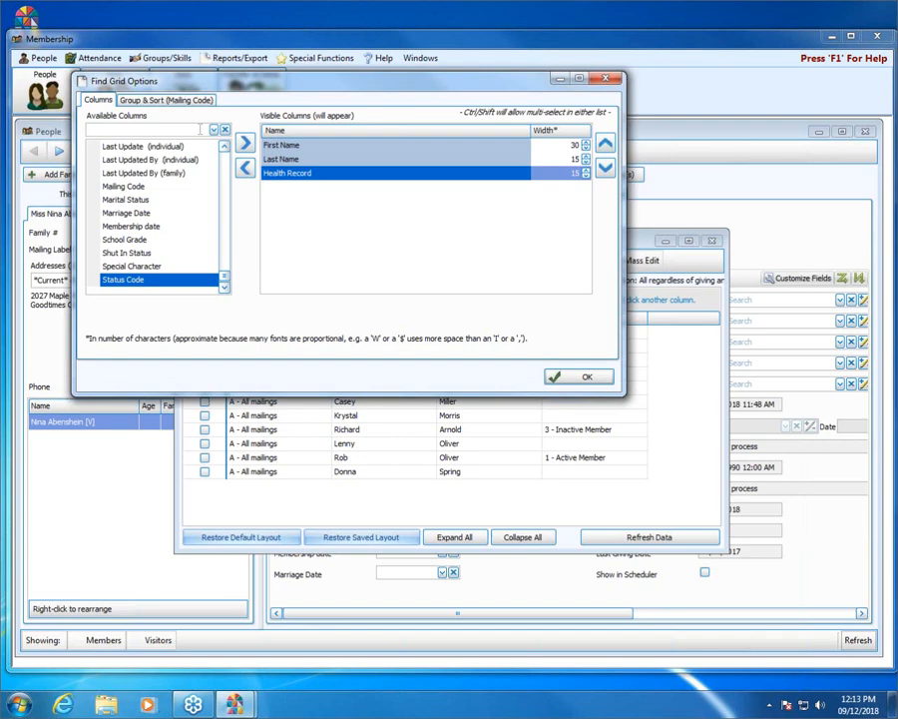
pyautogui.write('add')
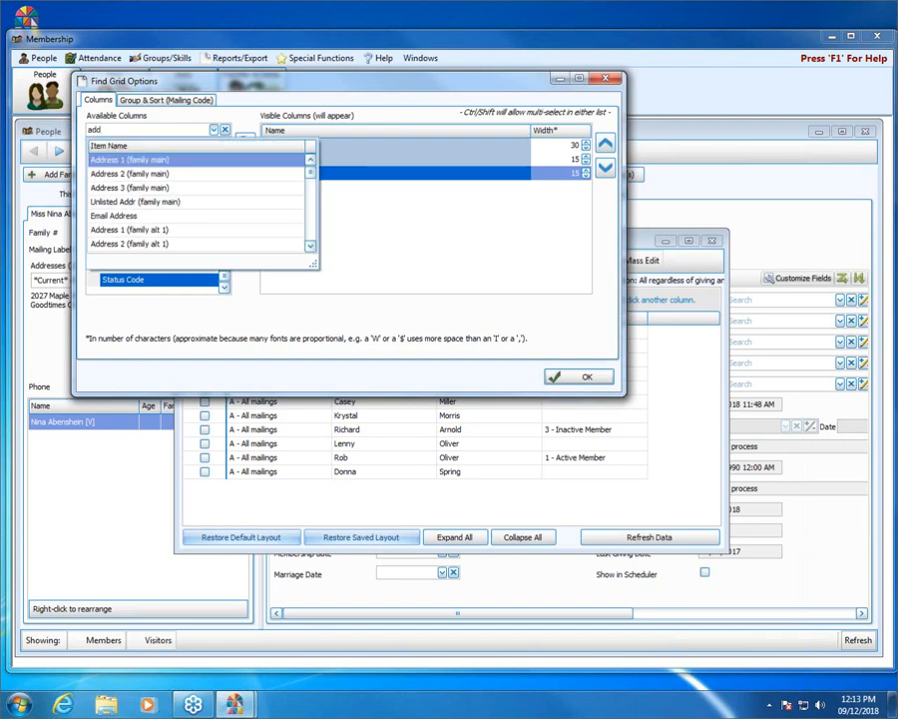
pyautogui.click(175, 158)
pyautogui.doubleClick(179, 148)
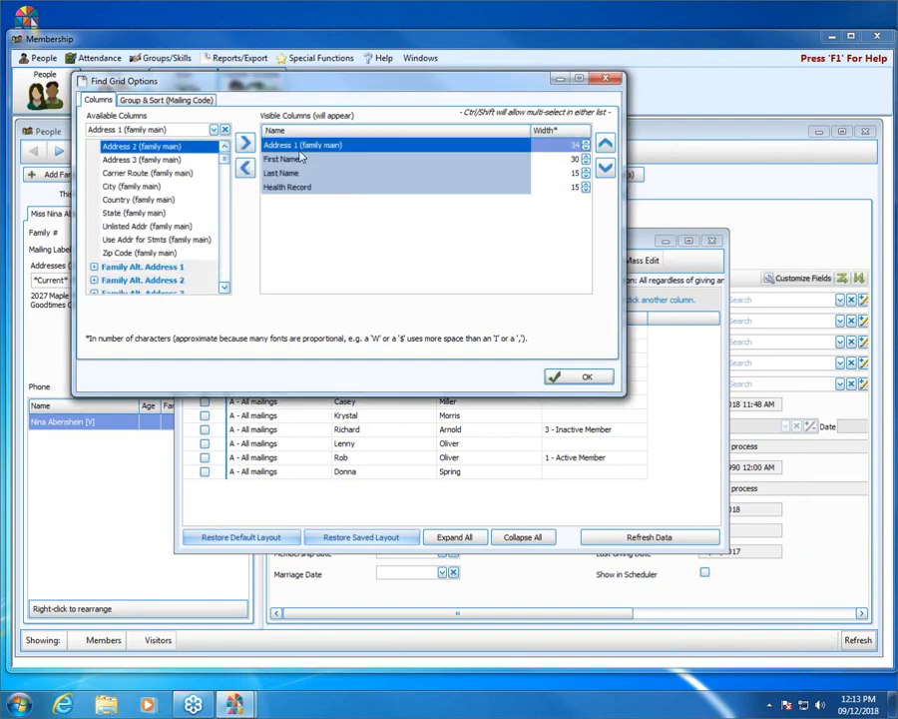
pyautogui.click(594, 380)
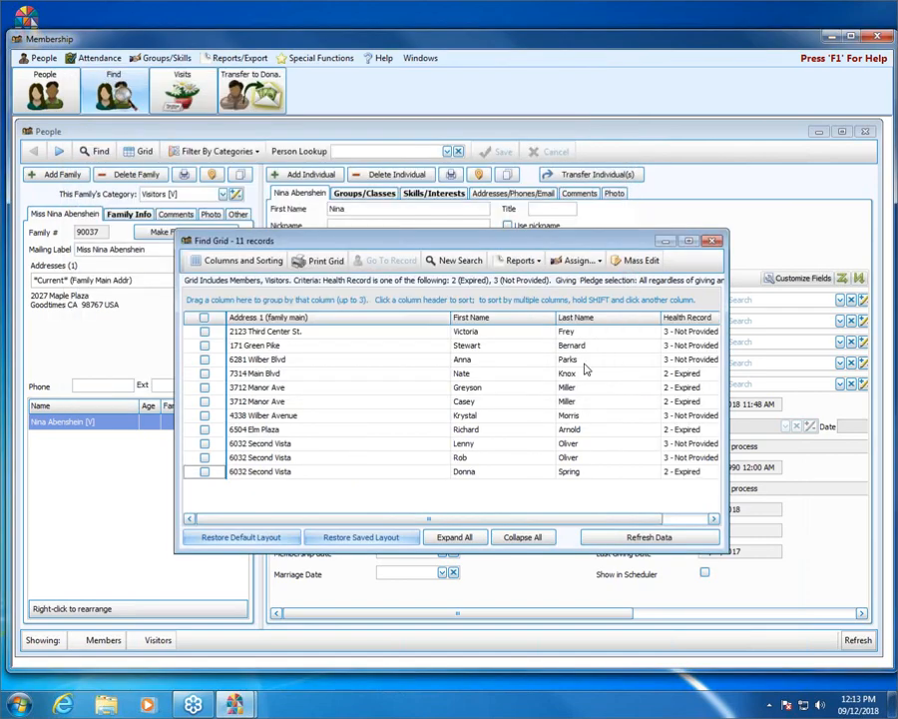
# Narrow the Address column, sort by Last Name, and tick six records, including both Millers and both Olivers.
pyautogui.moveTo(450, 316); pyautogui.dragTo(318, 316)
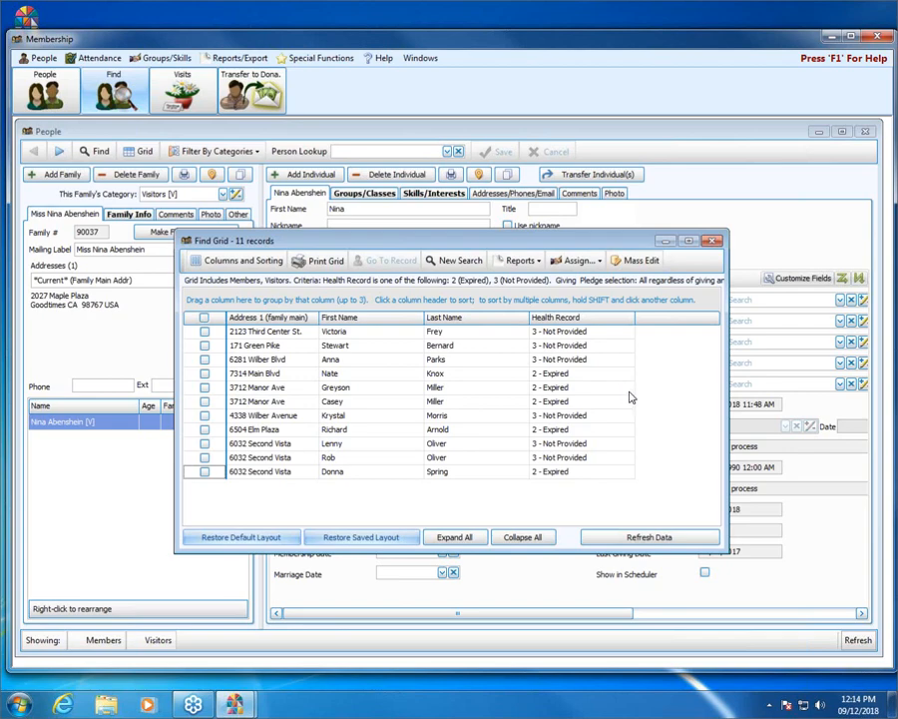
pyautogui.click(480, 318)
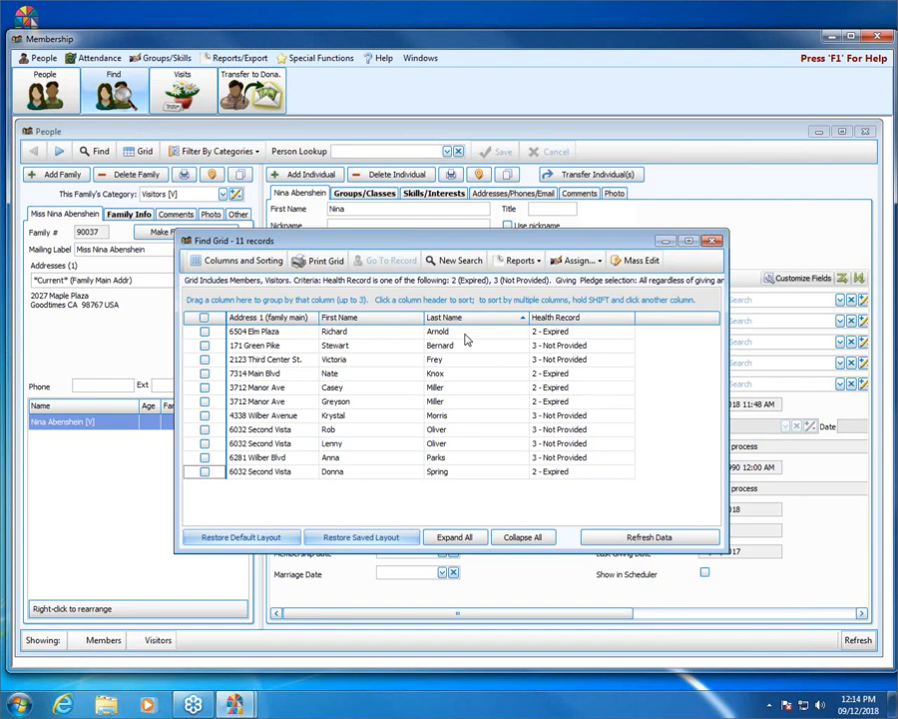
pyautogui.click(205, 387)
pyautogui.click(205, 401)
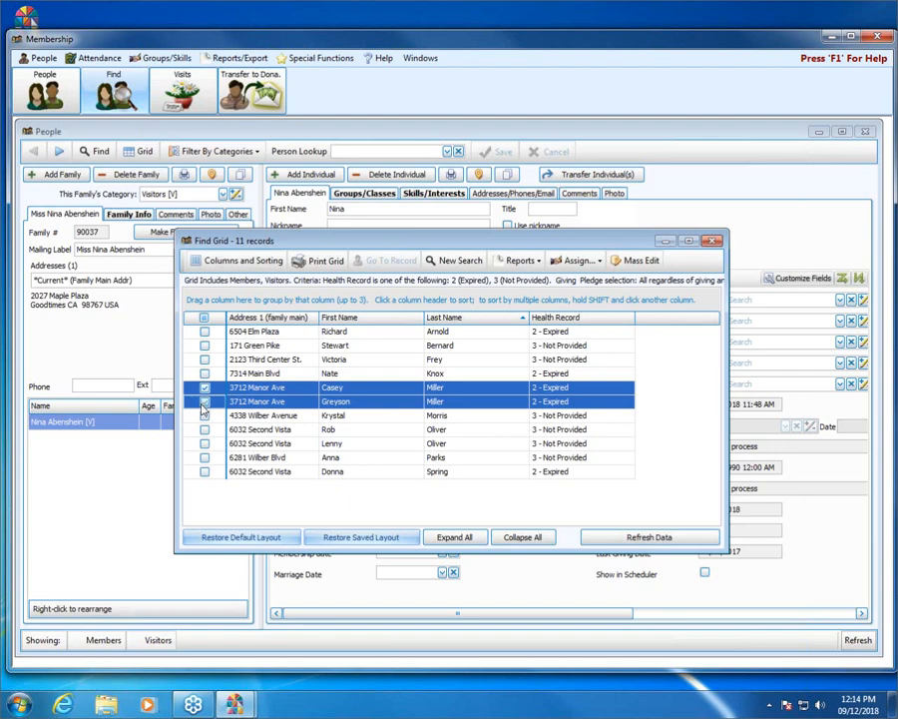
pyautogui.click(205, 345)
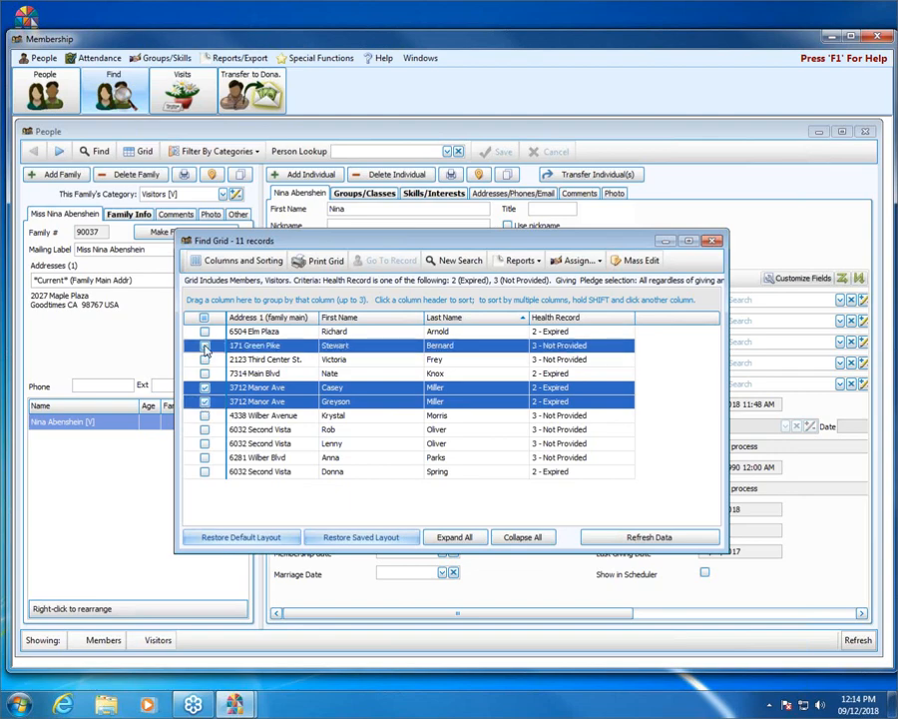
pyautogui.click(204, 430)
pyautogui.click(204, 444)
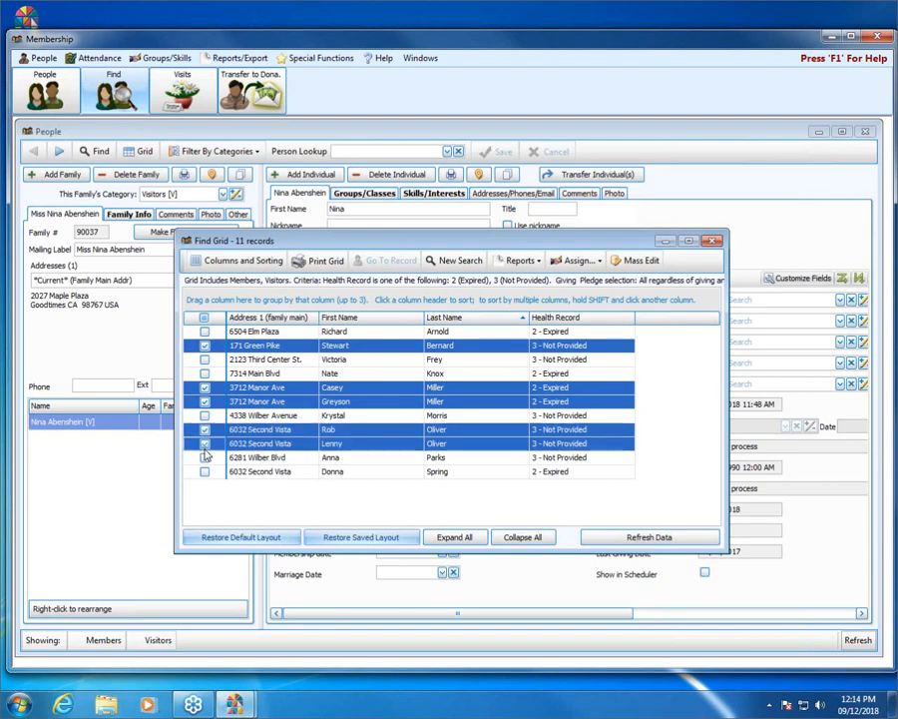
pyautogui.click(205, 457)
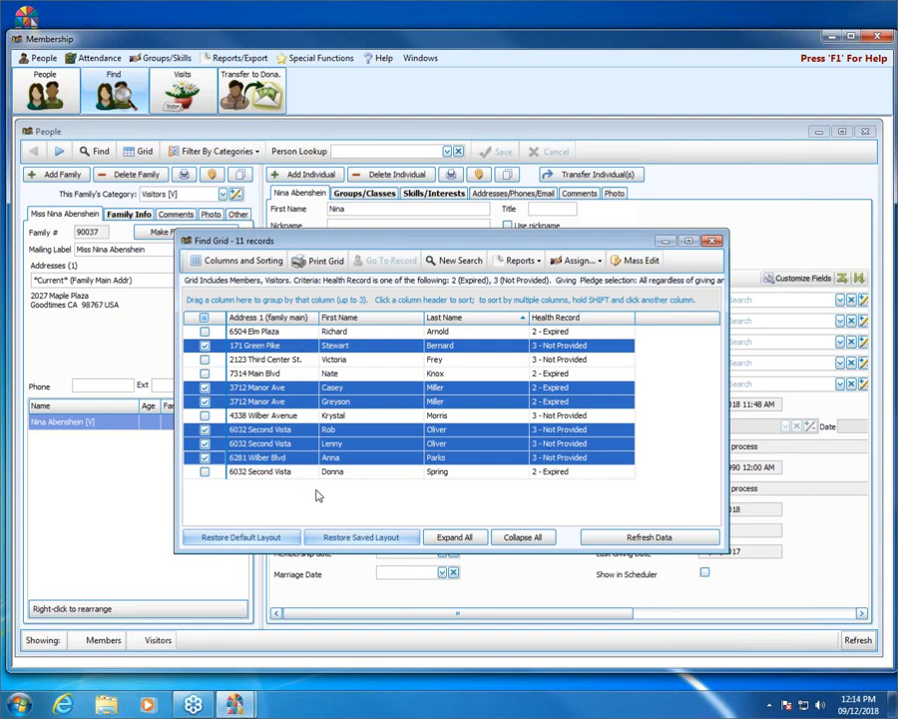
# Open Mass Edit for the ticked records with Health Record as the field to change.
pyautogui.click(639, 261)
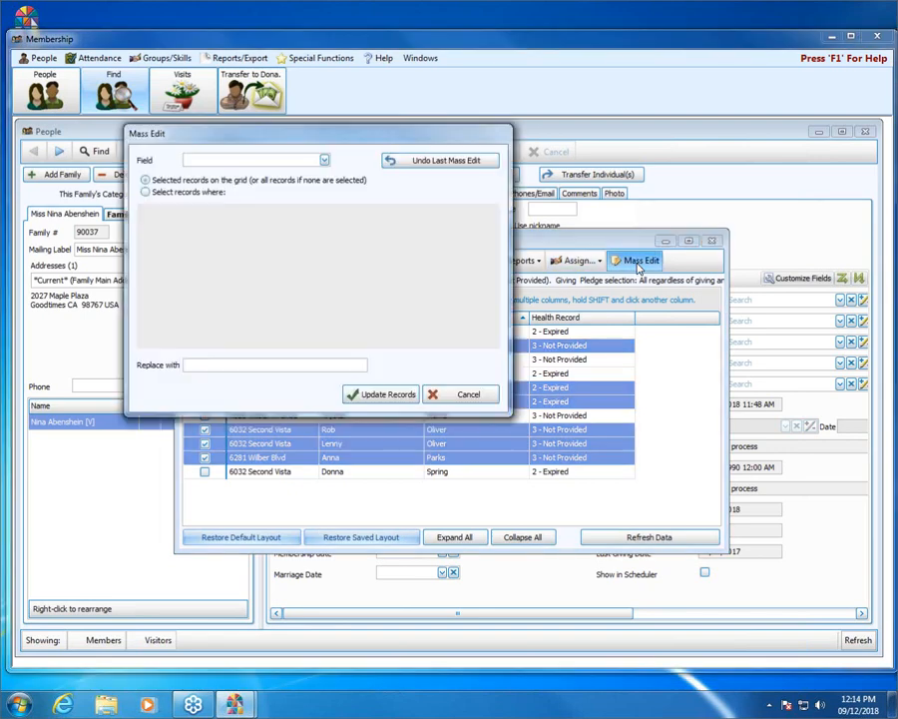
pyautogui.click(323, 160)
pyautogui.click(316, 175)
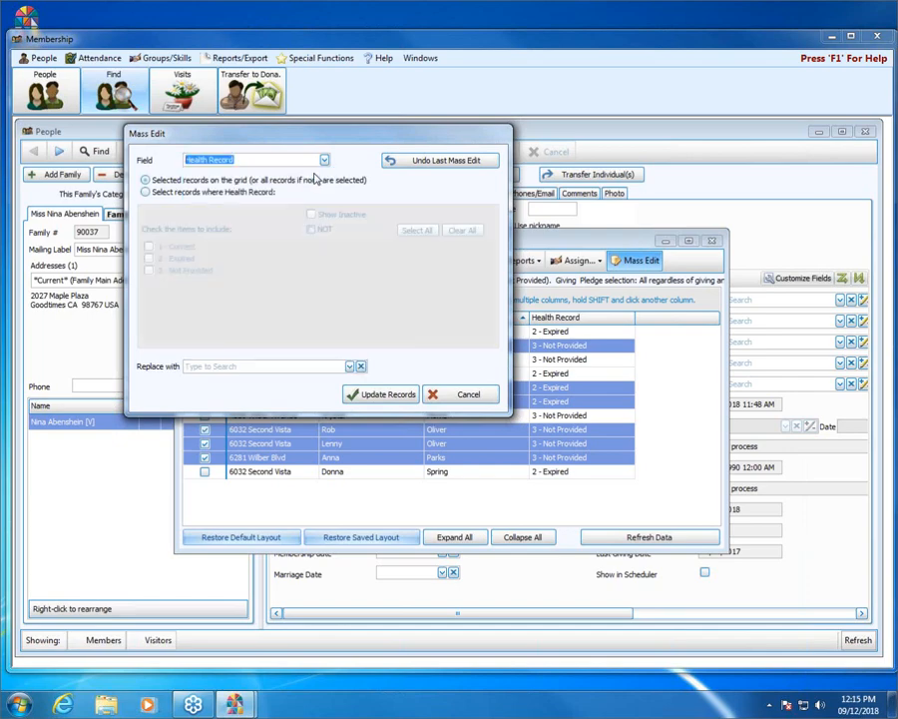
pyautogui.click(324, 161)
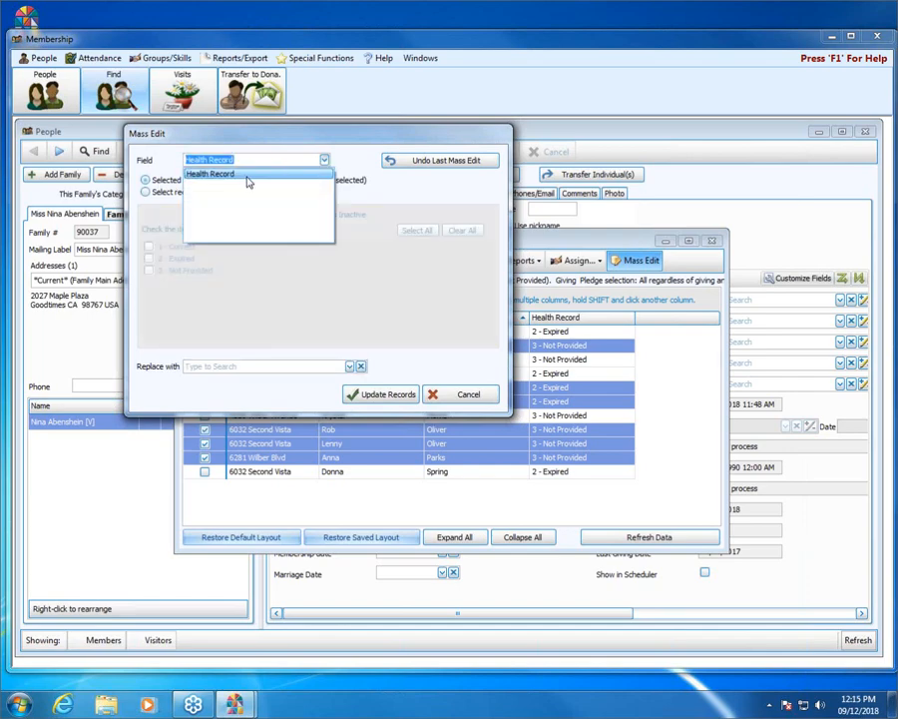
pyautogui.click(324, 160)
pyautogui.moveTo(337, 140); pyautogui.dragTo(196, 25)
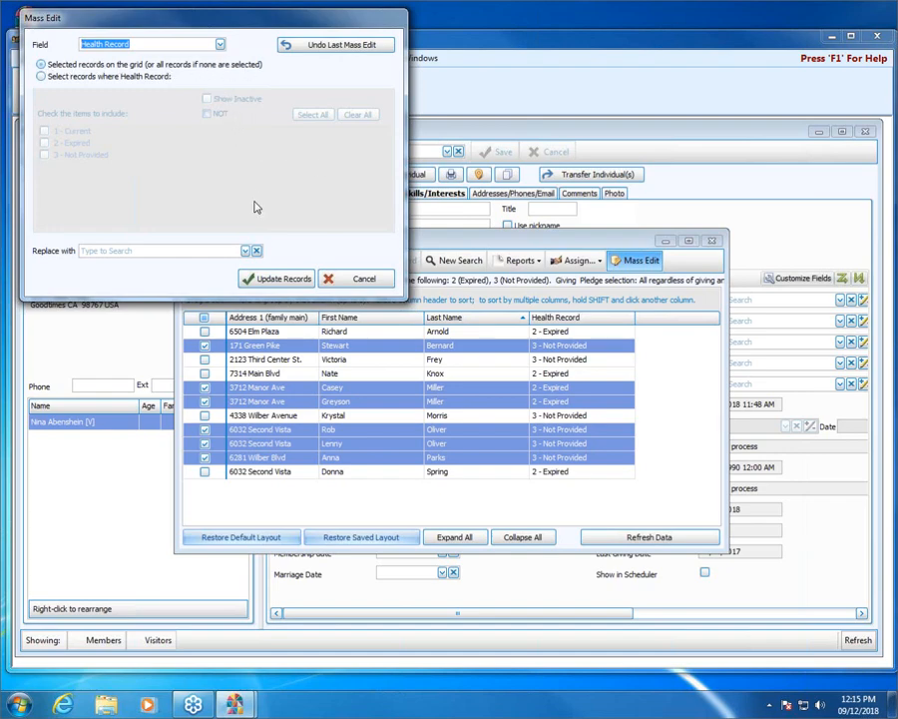
# Replace the Health Record with 1 - Current and confirm the update for six records.
pyautogui.click(245, 250)
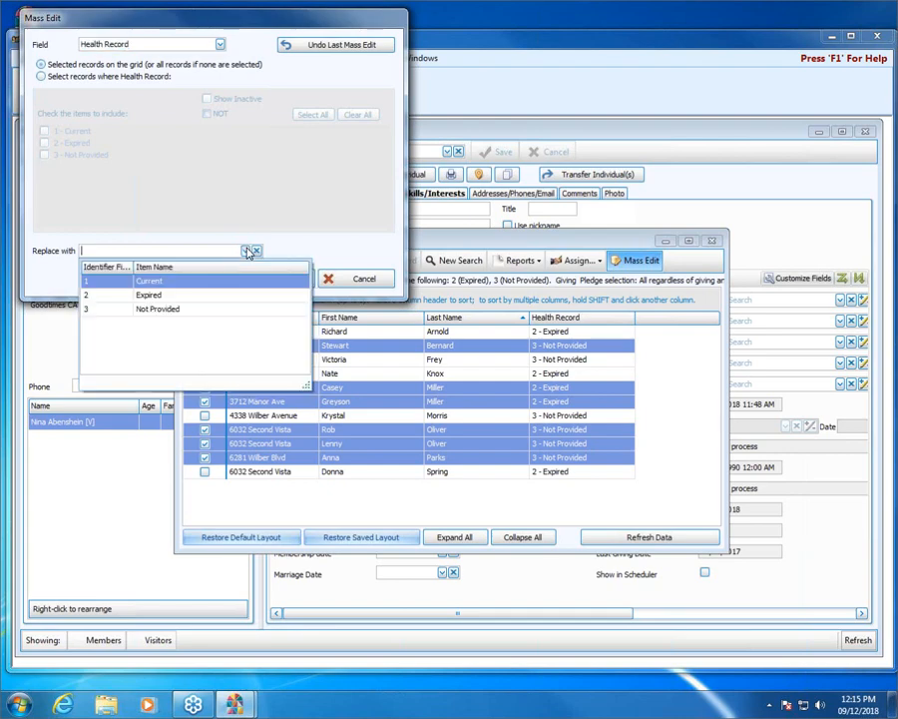
pyautogui.click(167, 284)
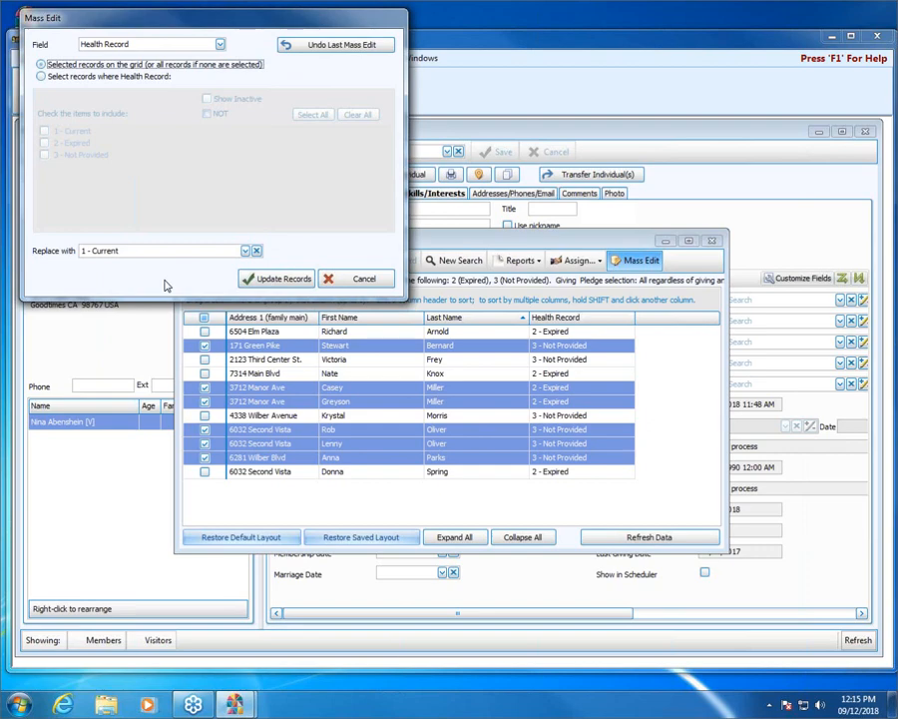
pyautogui.click(286, 279)
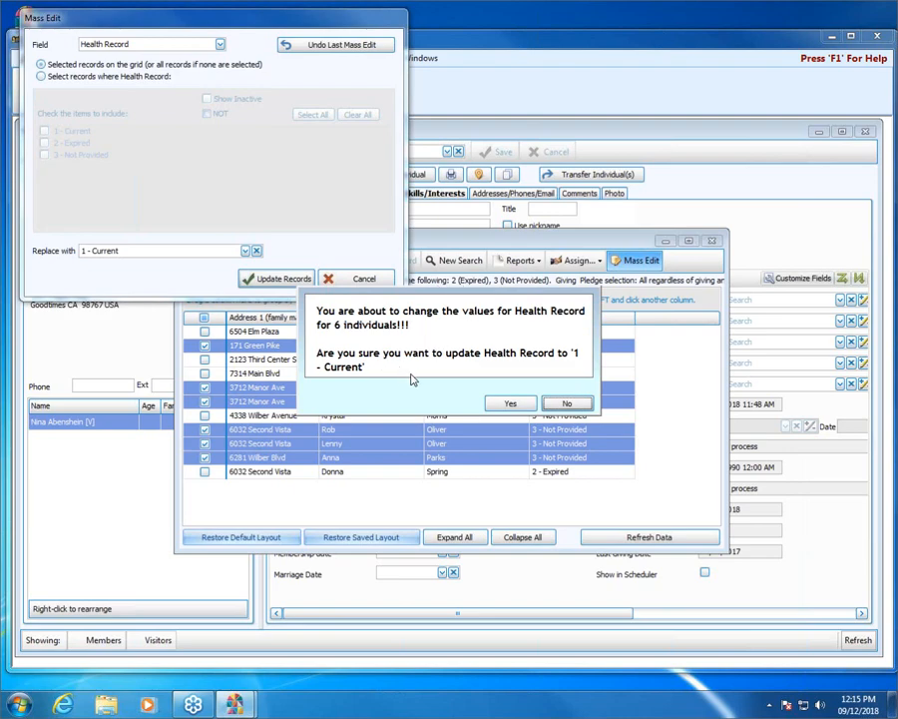
pyautogui.click(515, 404)
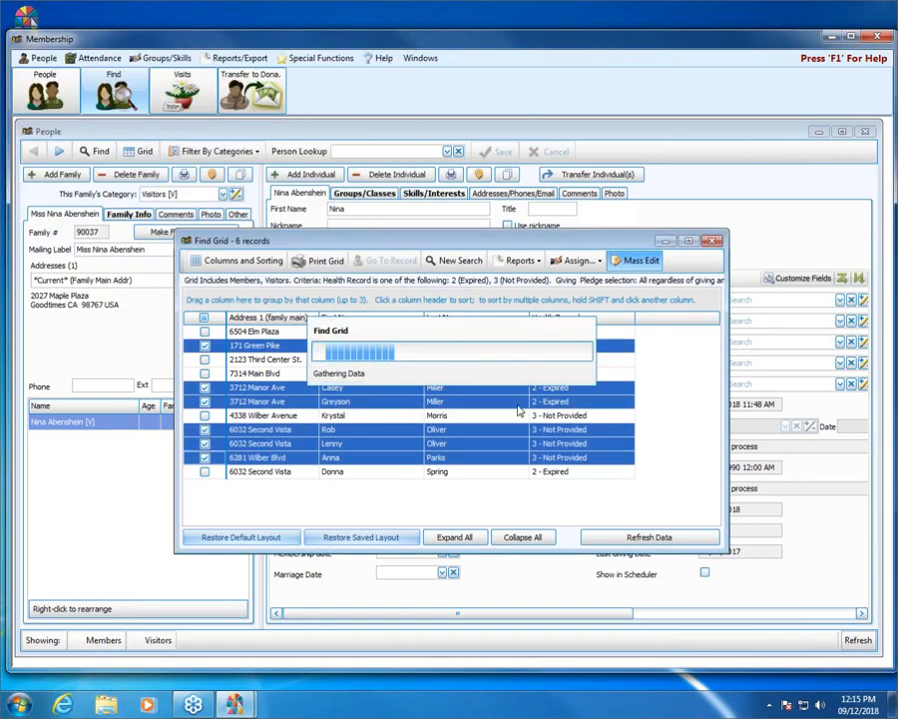
# Dismiss the rows-updated message and bring up the Mass Edit window again.
pyautogui.click(574, 393)
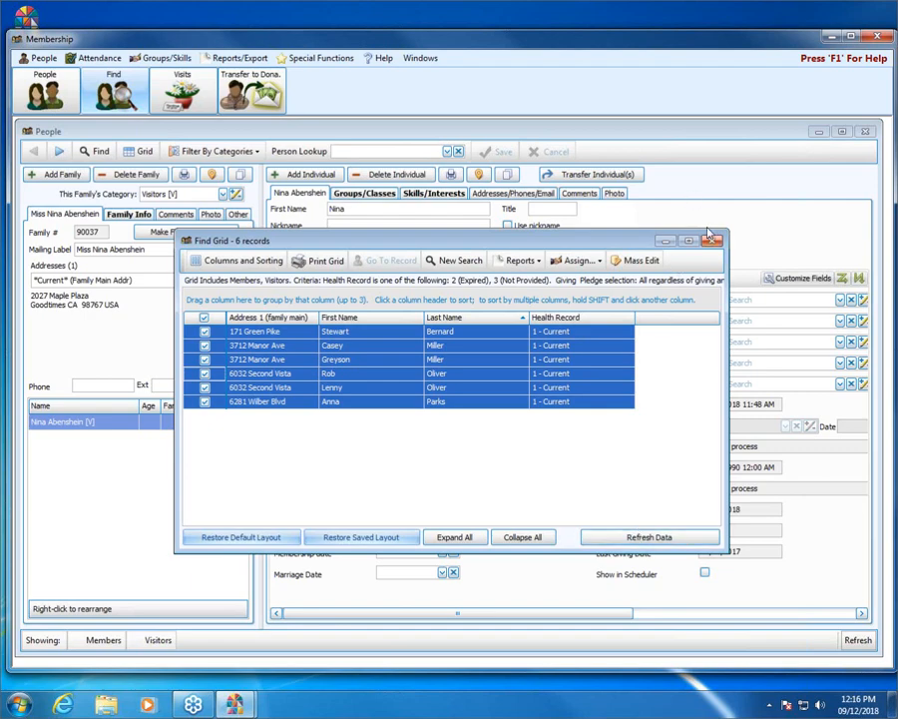
pyautogui.click(643, 262)
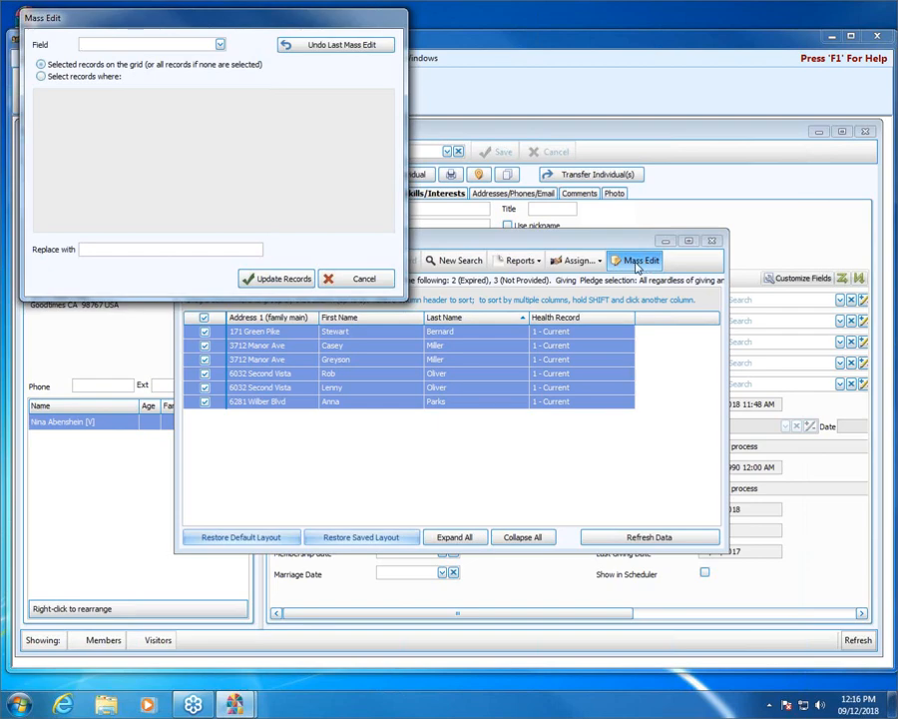
# Undo the last mass edit, confirm it, dismiss the success message and close the Find Grid.
pyautogui.click(336, 48)
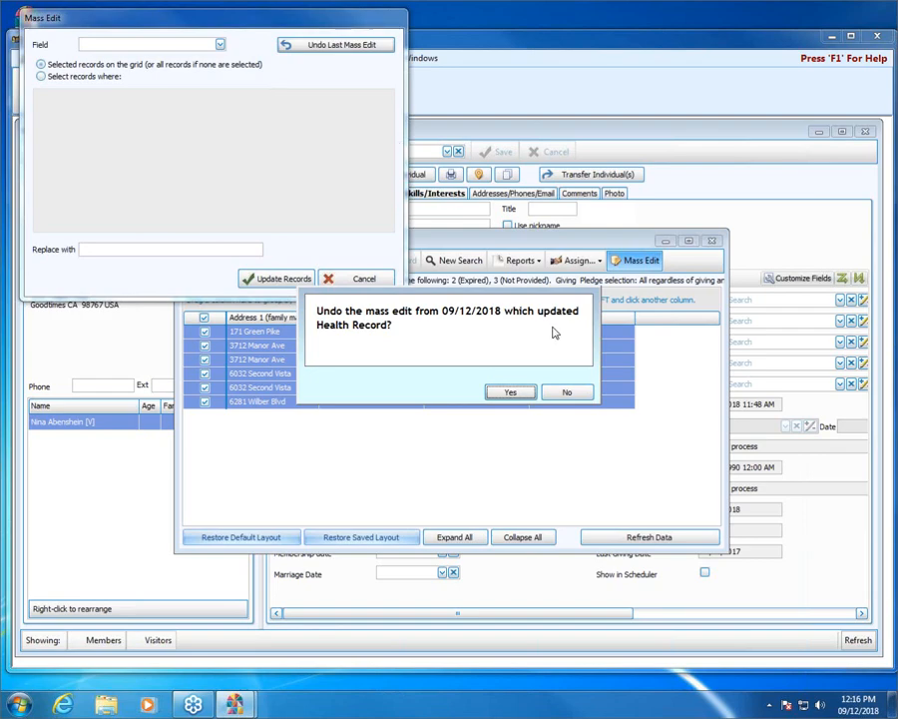
pyautogui.click(532, 396)
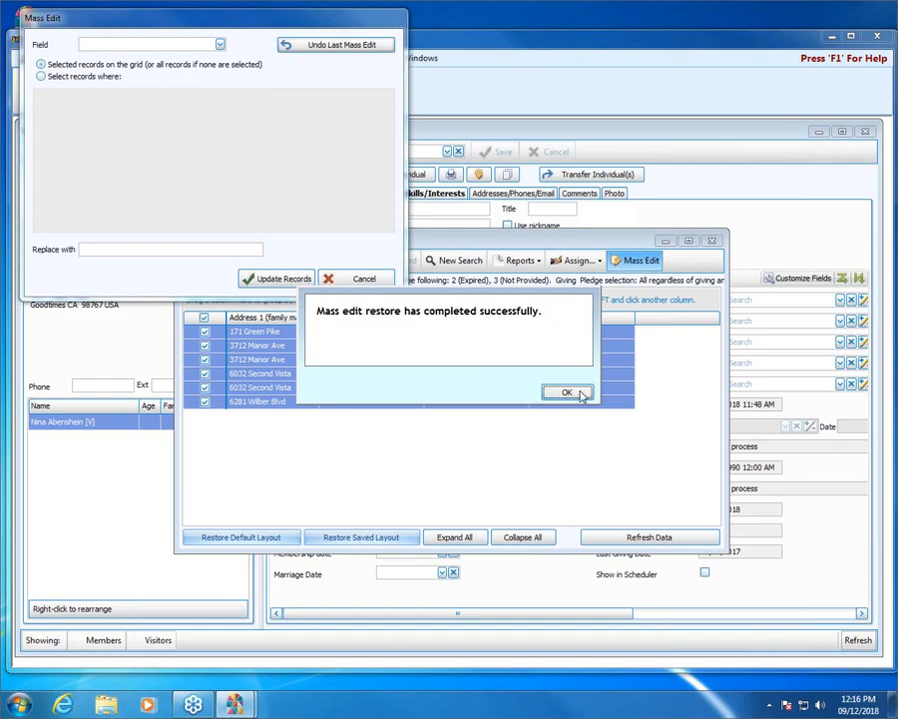
pyautogui.click(577, 393)
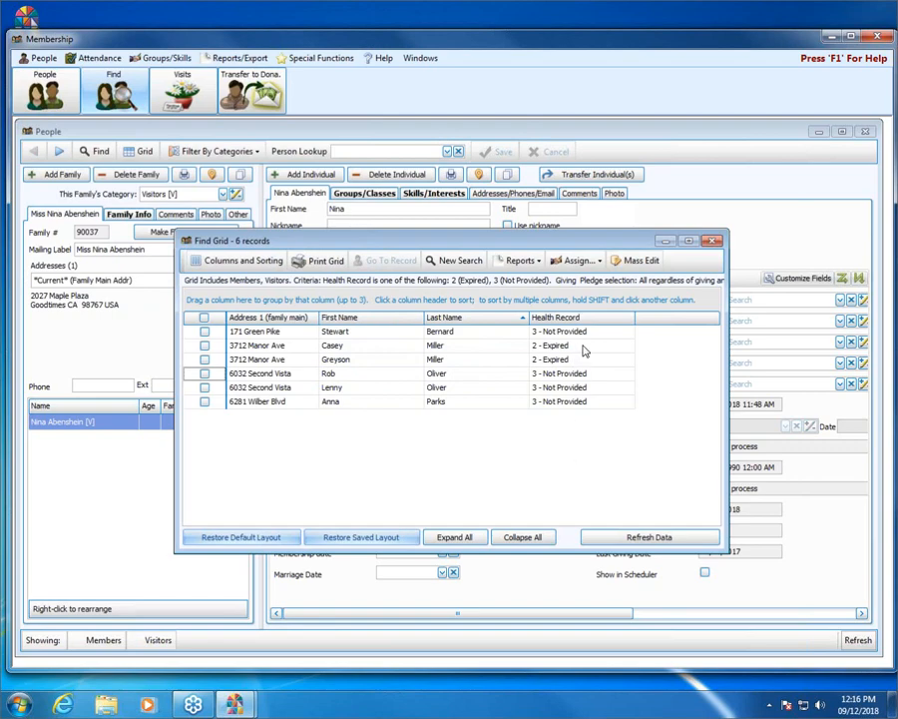
pyautogui.click(715, 244)
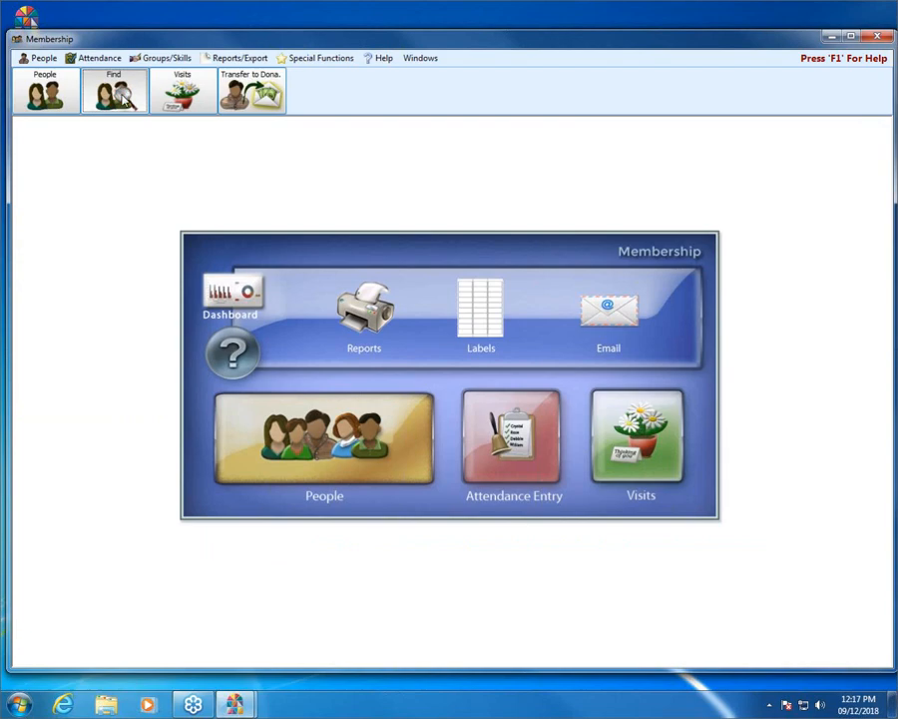
# Run a new people find with no field criteria, listing all members and visitors in the grid.
pyautogui.click(121, 92)
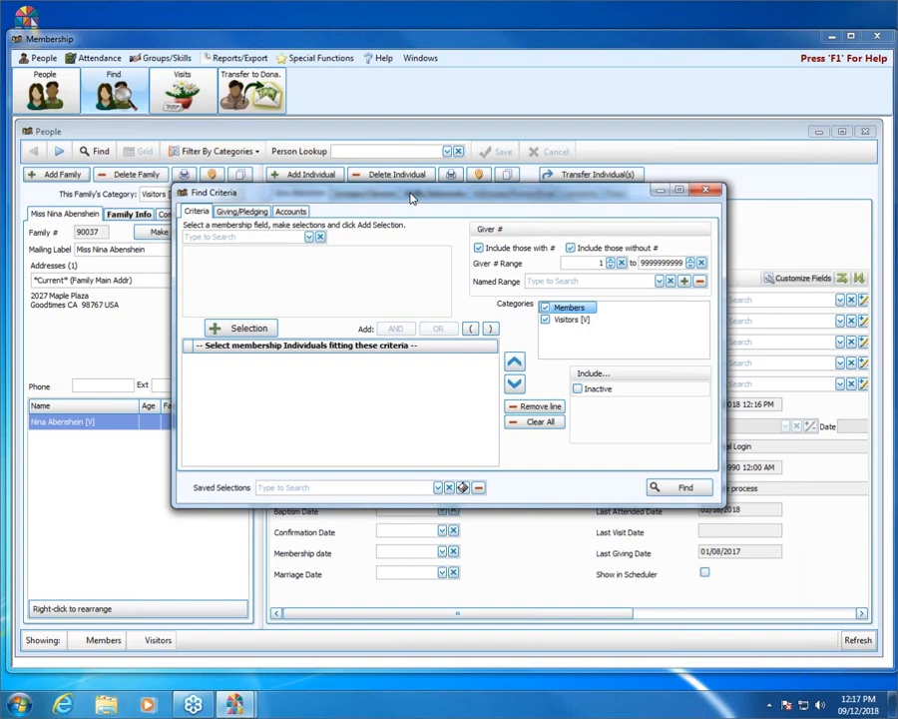
pyautogui.click(310, 237)
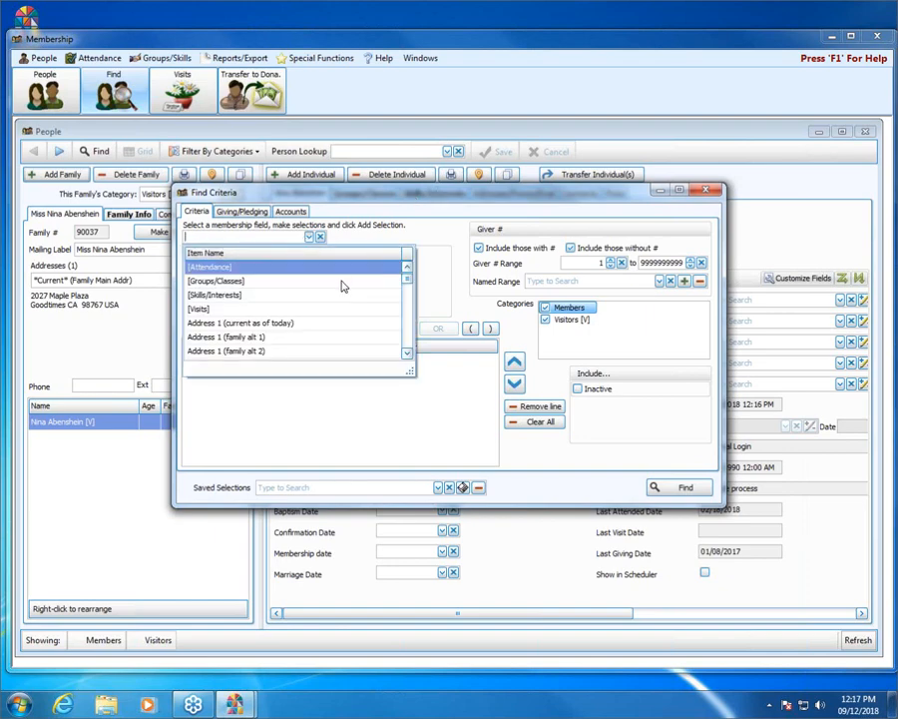
pyautogui.click(313, 236)
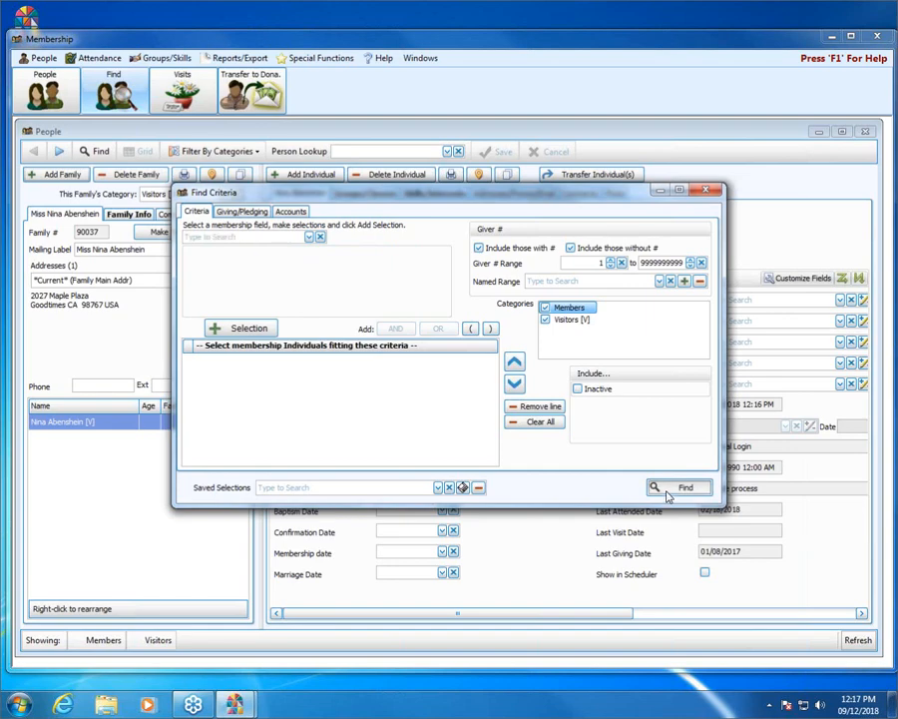
pyautogui.click(664, 487)
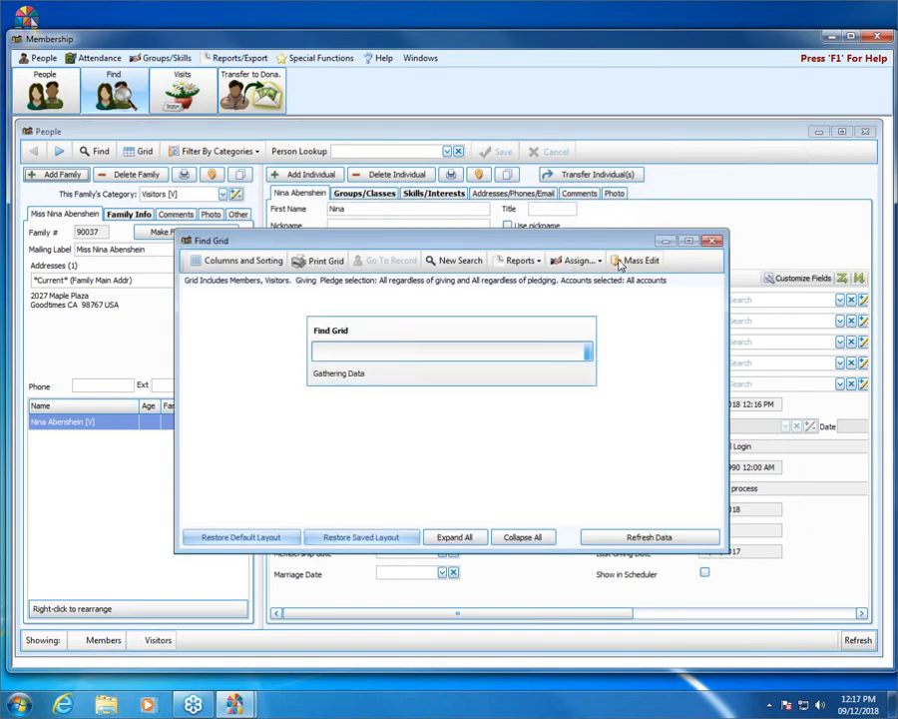
# Open Mass Edit for the listed people and choose Health Record as the field.
pyautogui.click(623, 261)
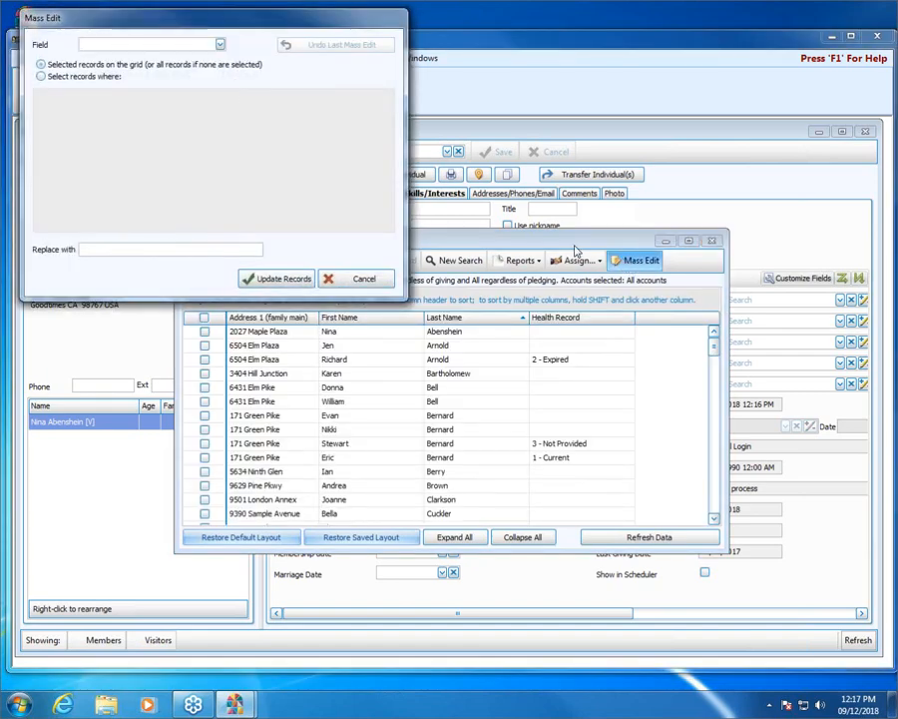
pyautogui.click(219, 46)
pyautogui.click(219, 46)
pyautogui.click(219, 44)
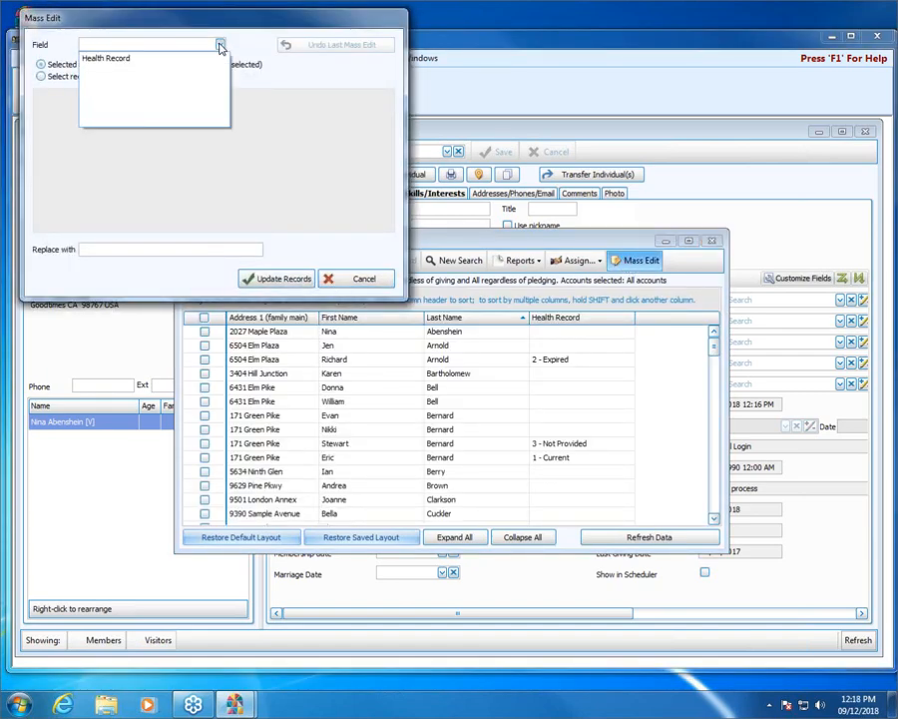
pyautogui.click(115, 58)
# Target records NOT having any Health Record value and replace them with 1 - Current for 108 individuals.
pyautogui.click(80, 76)
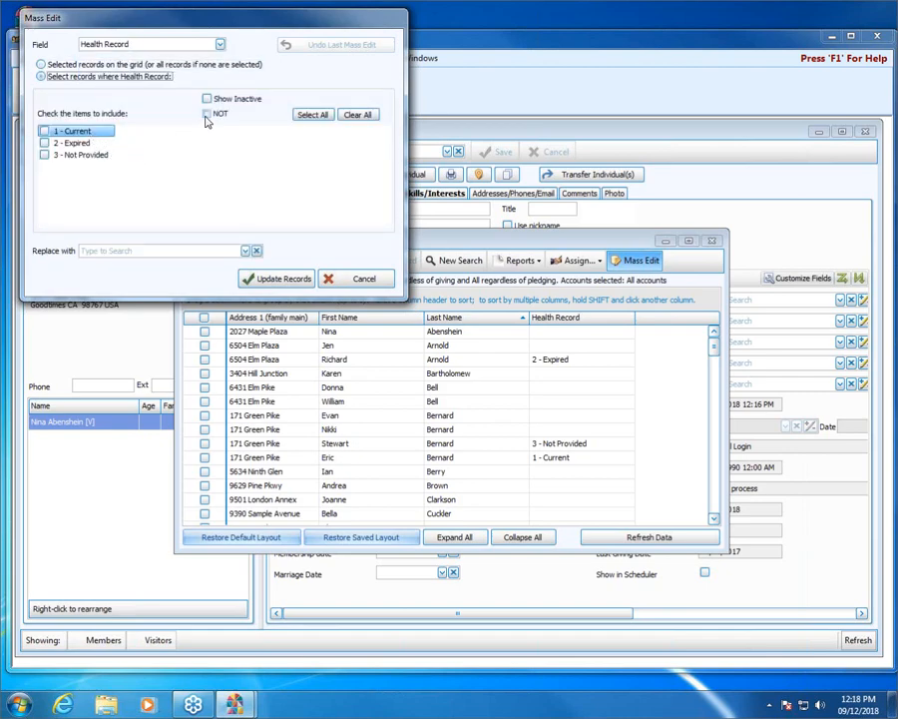
pyautogui.click(207, 114)
pyautogui.click(312, 115)
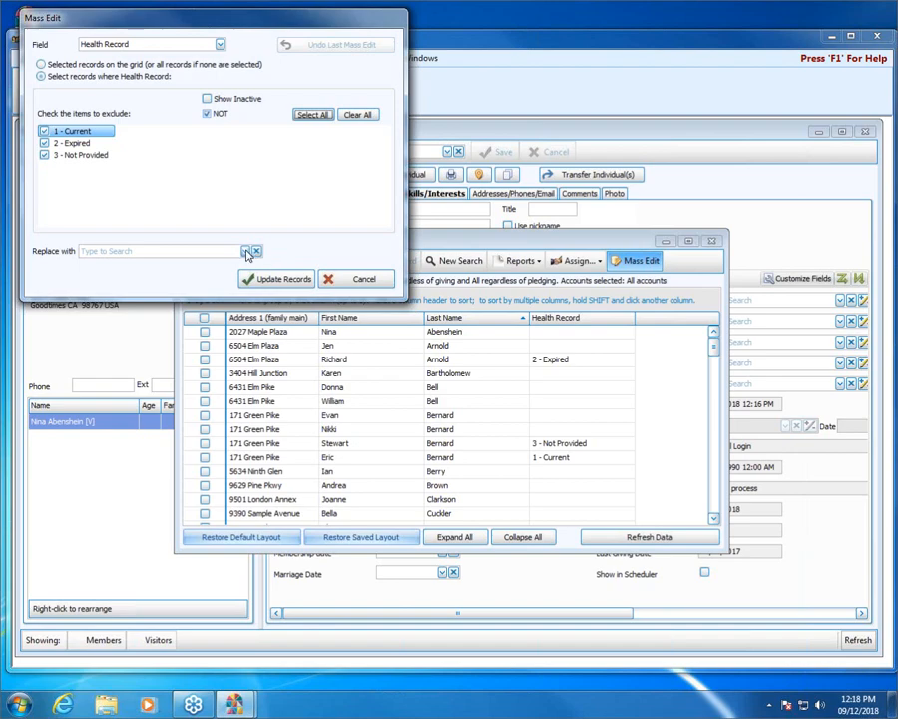
pyautogui.click(200, 251)
pyautogui.click(213, 281)
pyautogui.click(285, 278)
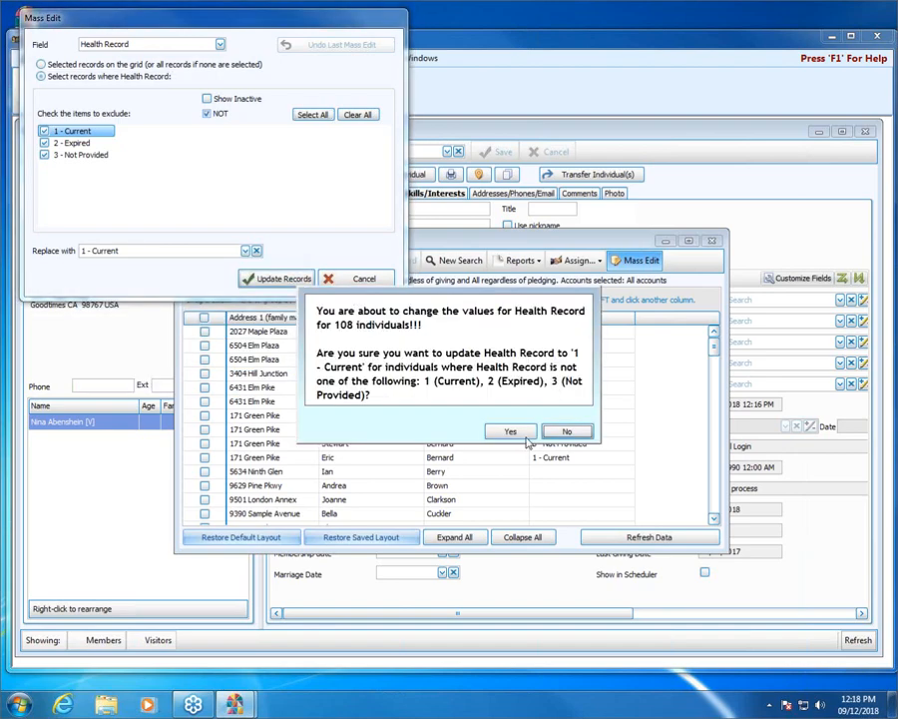
pyautogui.click(510, 433)
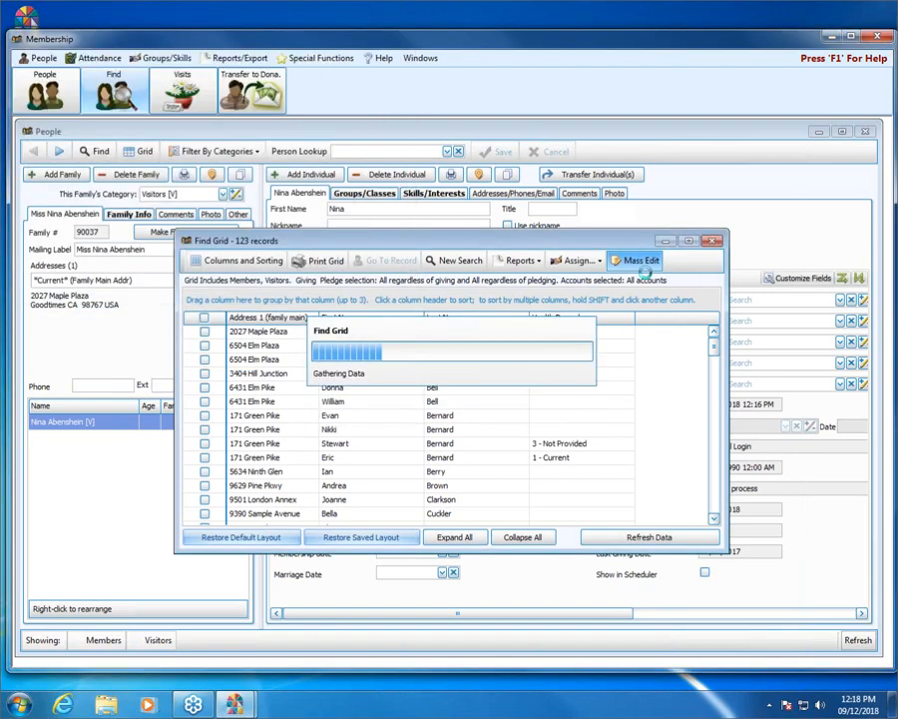
pyautogui.click(567, 392)
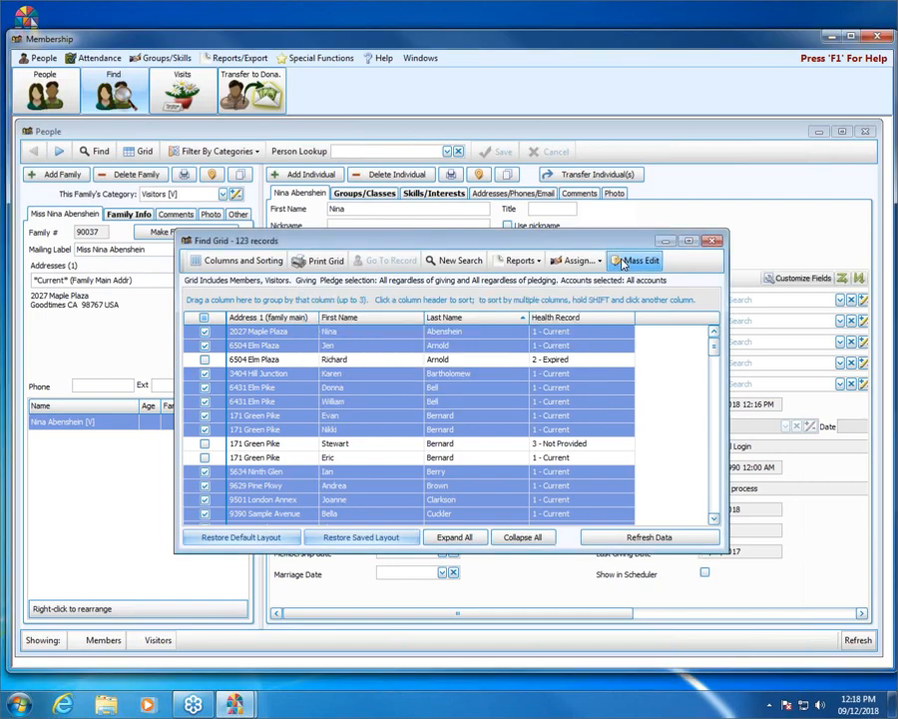
# Reopen Mass Edit, decline the Undo Last Mass Edit prompt, and cancel the window.
pyautogui.click(623, 261)
pyautogui.click(335, 45)
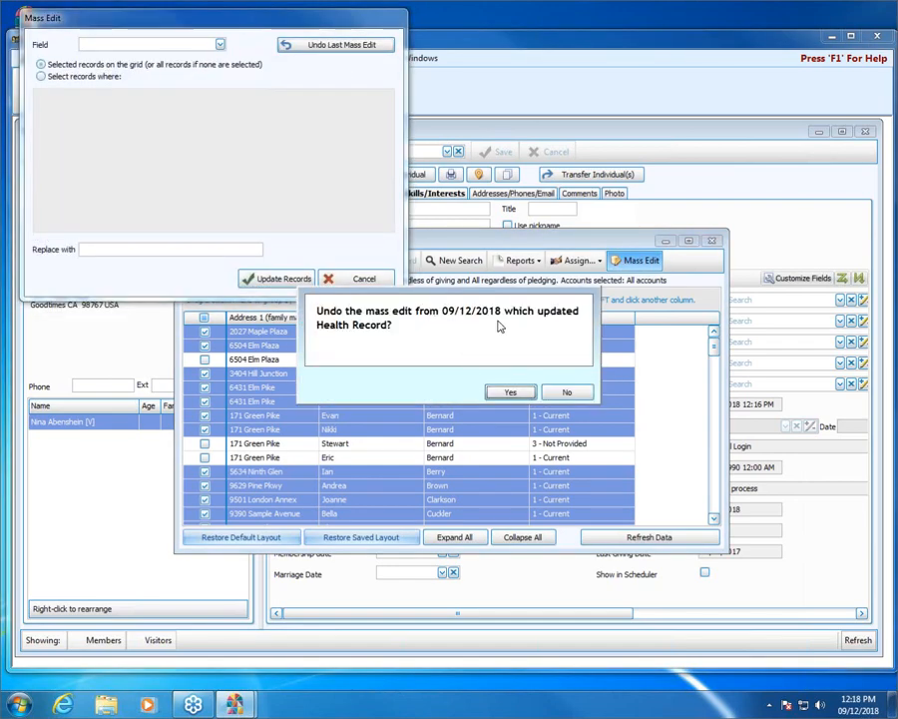
pyautogui.click(571, 393)
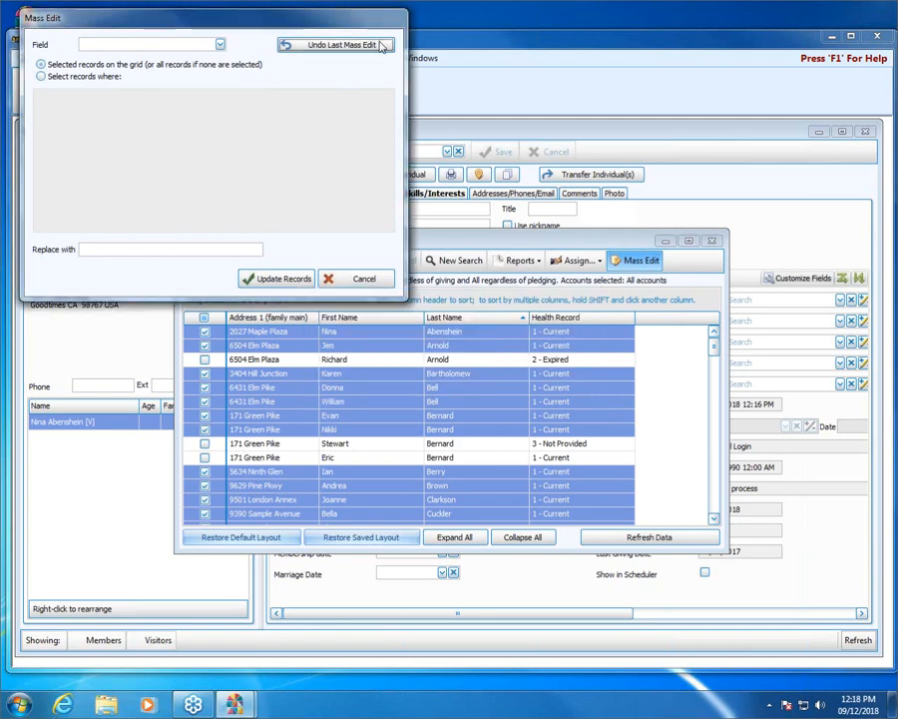
pyautogui.click(369, 285)
# Close the Find Grid, People and Membership windows, then relaunch Church Windows.
pyautogui.click(713, 242)
pyautogui.click(866, 132)
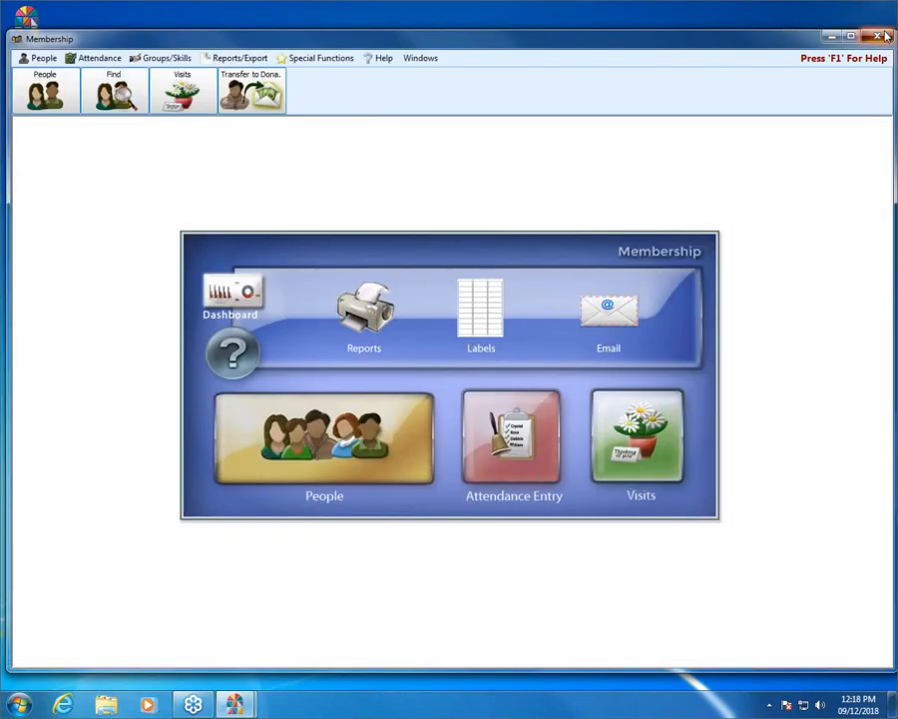
pyautogui.click(869, 40)
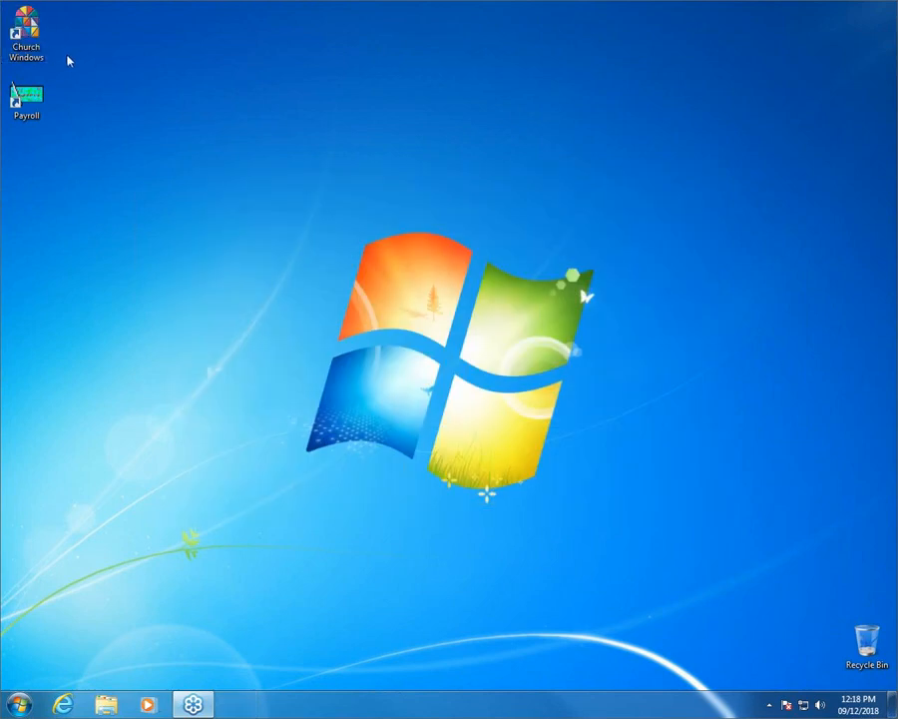
pyautogui.doubleClick(33, 25)
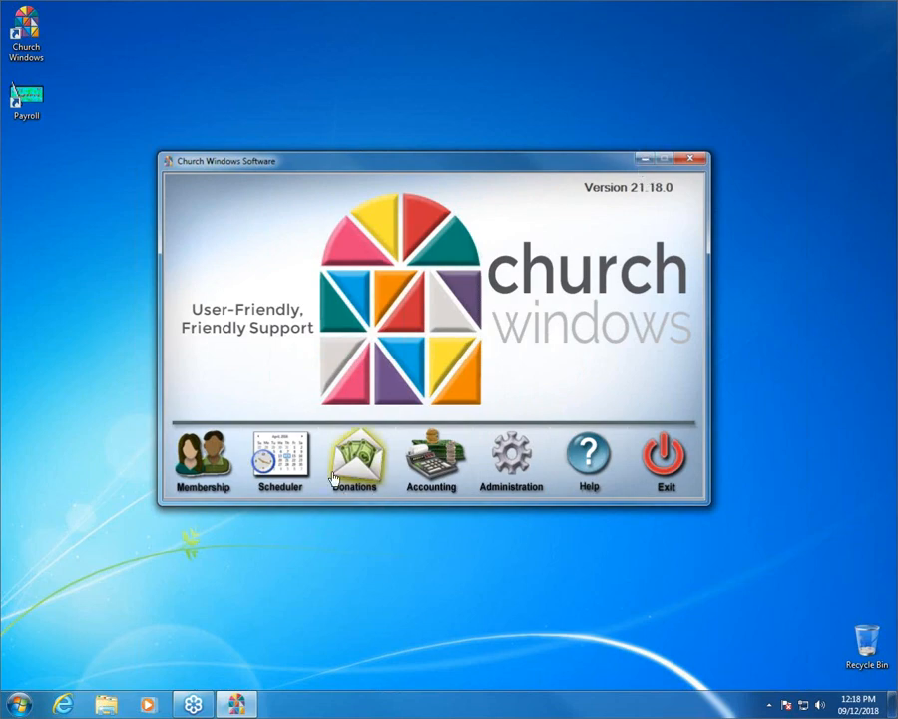
# Open Membership, close its Dashboard, and run a find listing all 123 members and visitors.
pyautogui.click(184, 471)
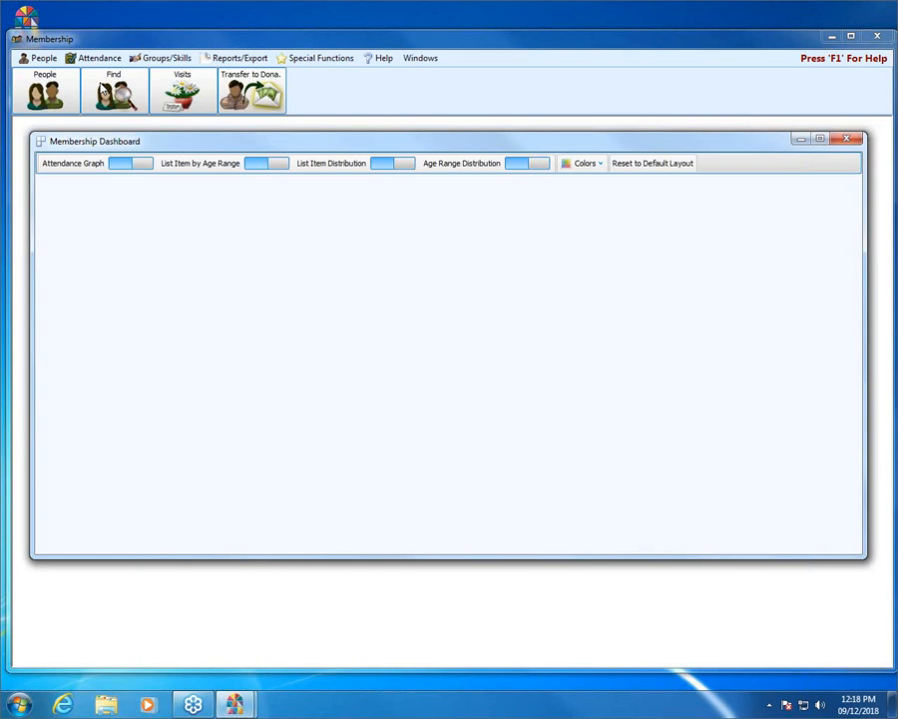
pyautogui.click(846, 138)
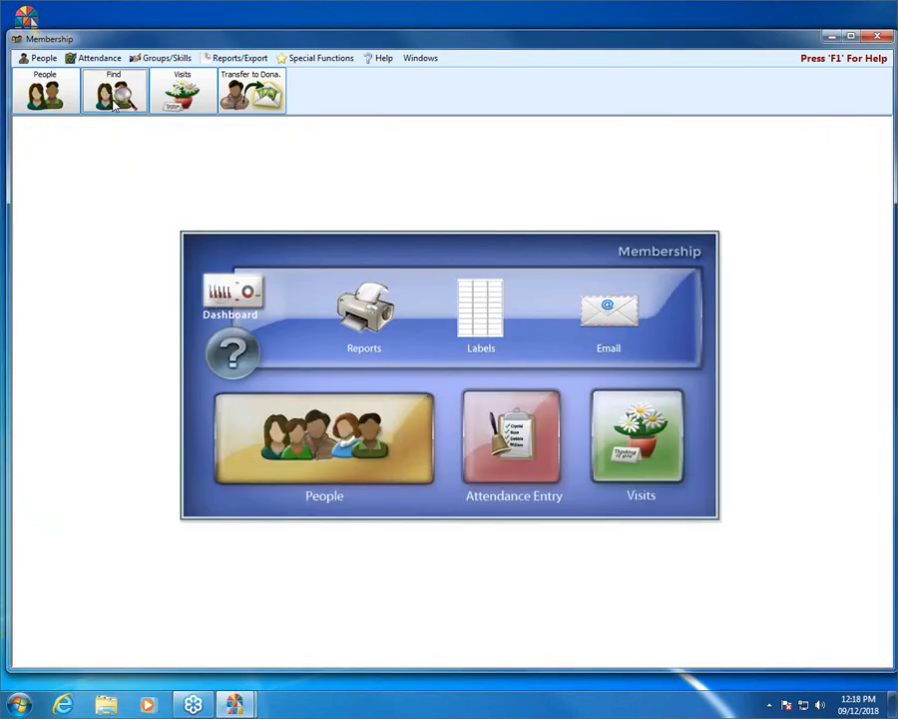
pyautogui.click(660, 486)
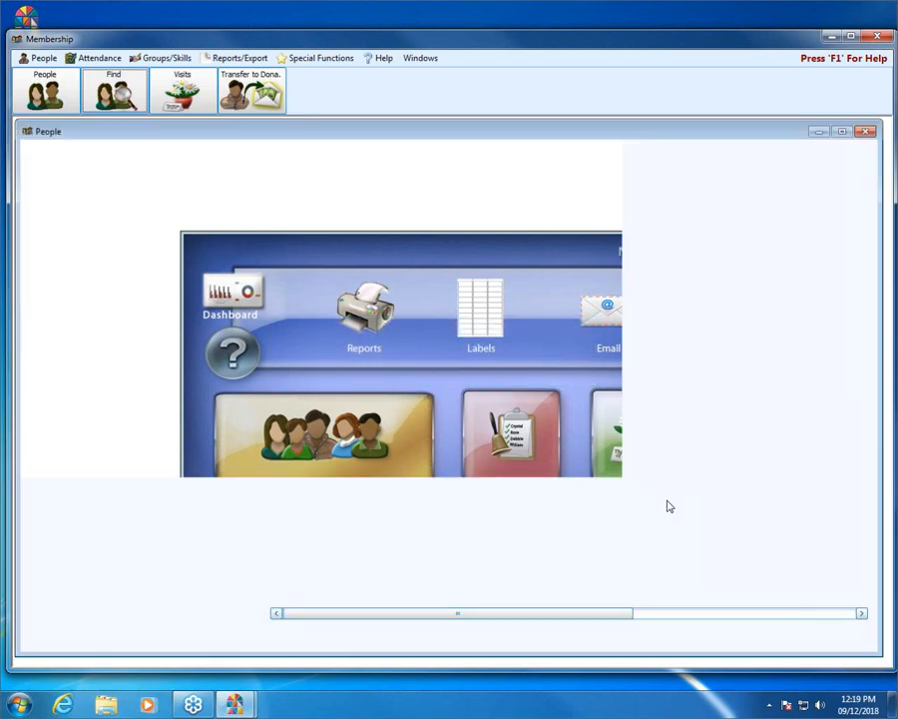
pyautogui.click(675, 487)
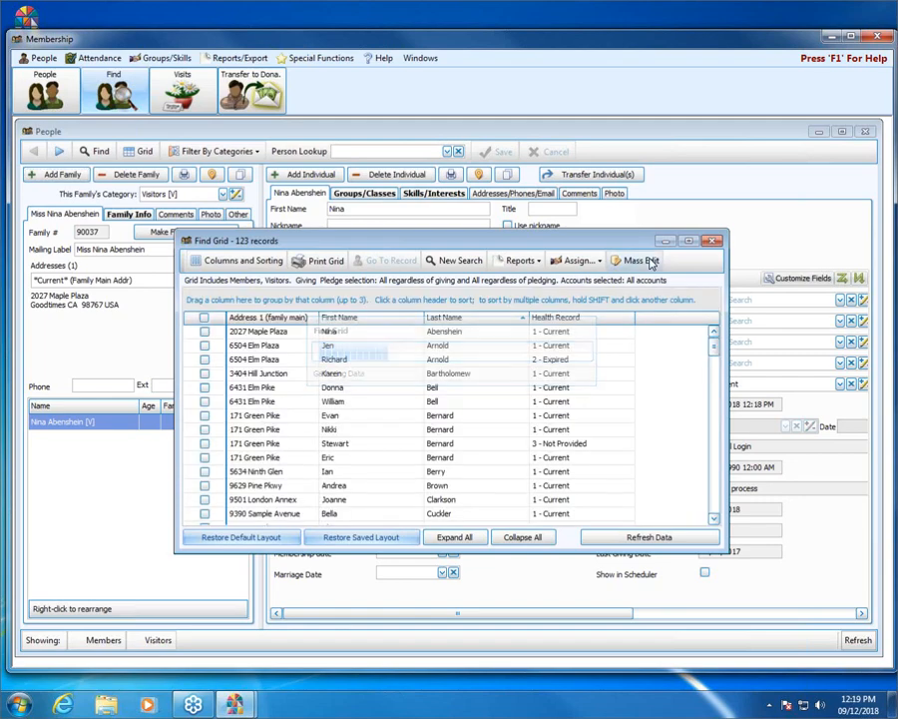
# Undo the last Health Record mass edit from the Mass Edit tool and confirm the restore.
pyautogui.click(651, 262)
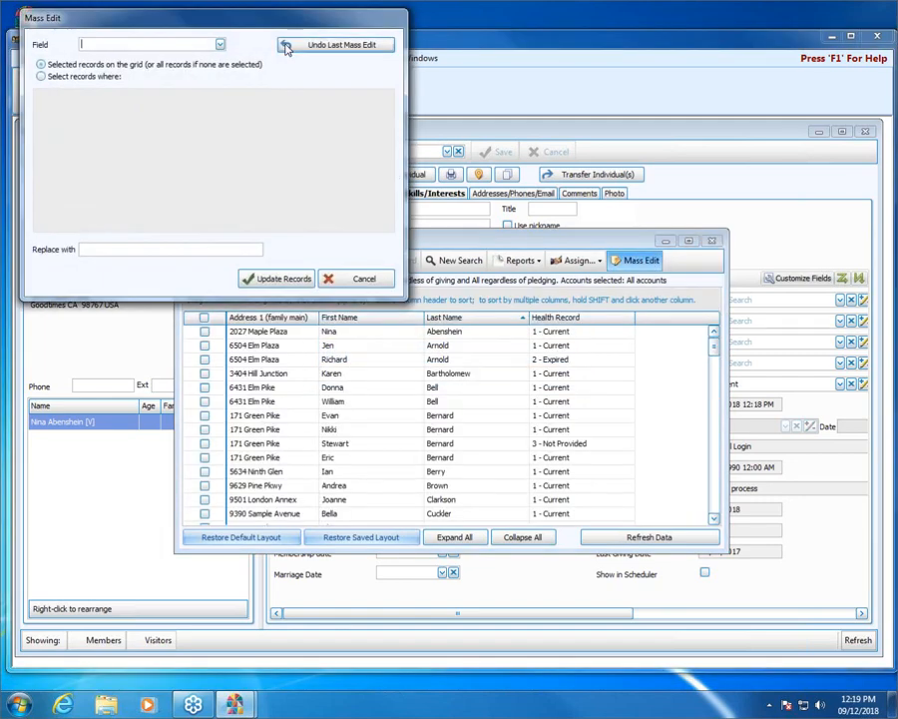
pyautogui.click(351, 52)
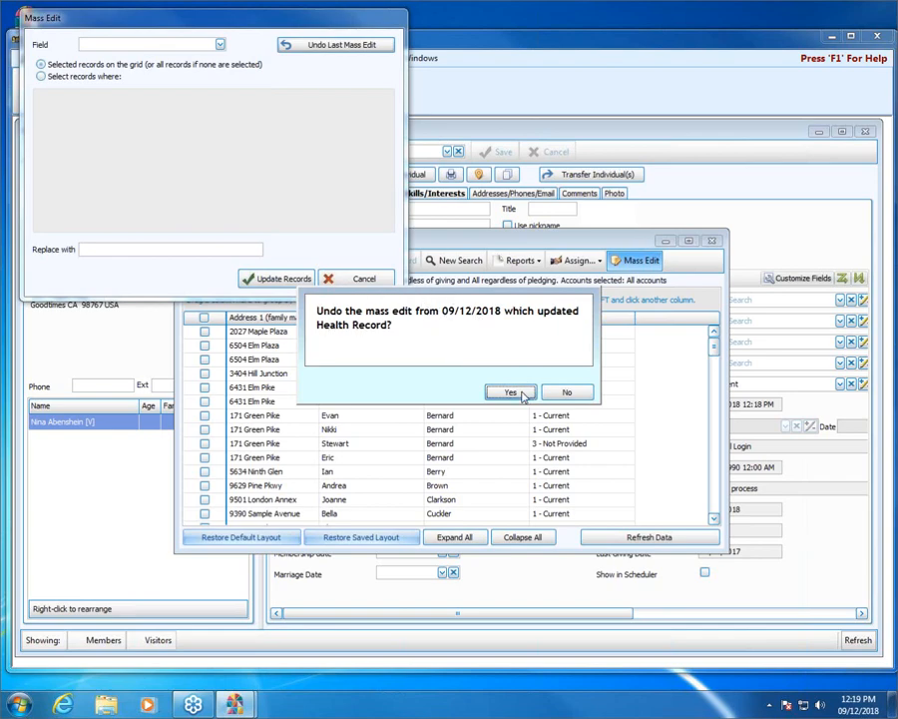
pyautogui.click(523, 391)
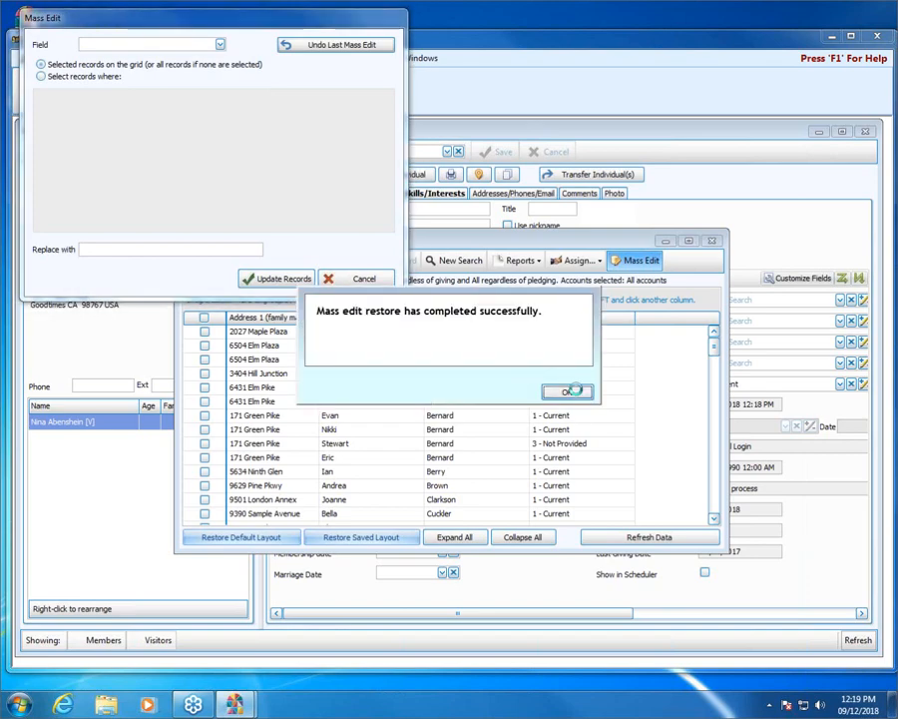
pyautogui.click(566, 390)
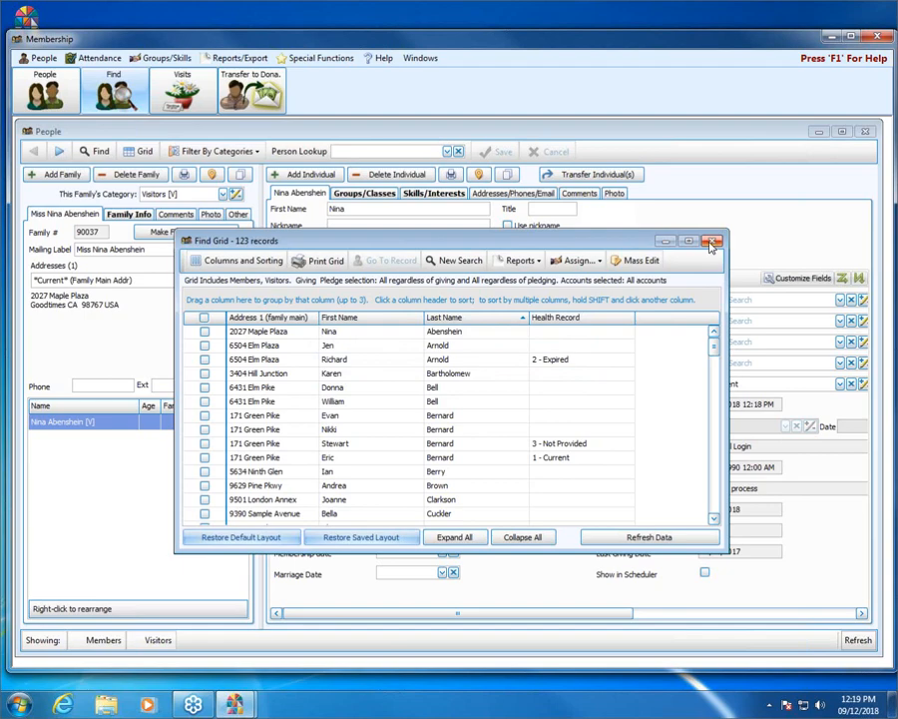
# Close the Find Grid and Membership windows, then bring up Administration's Security settings.
pyautogui.click(711, 242)
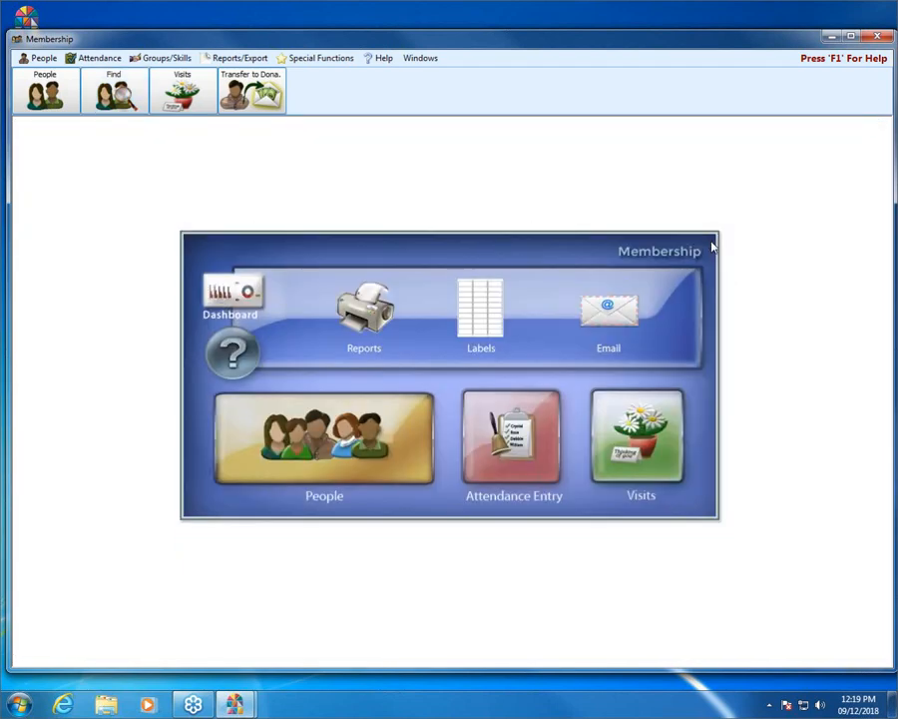
pyautogui.click(877, 38)
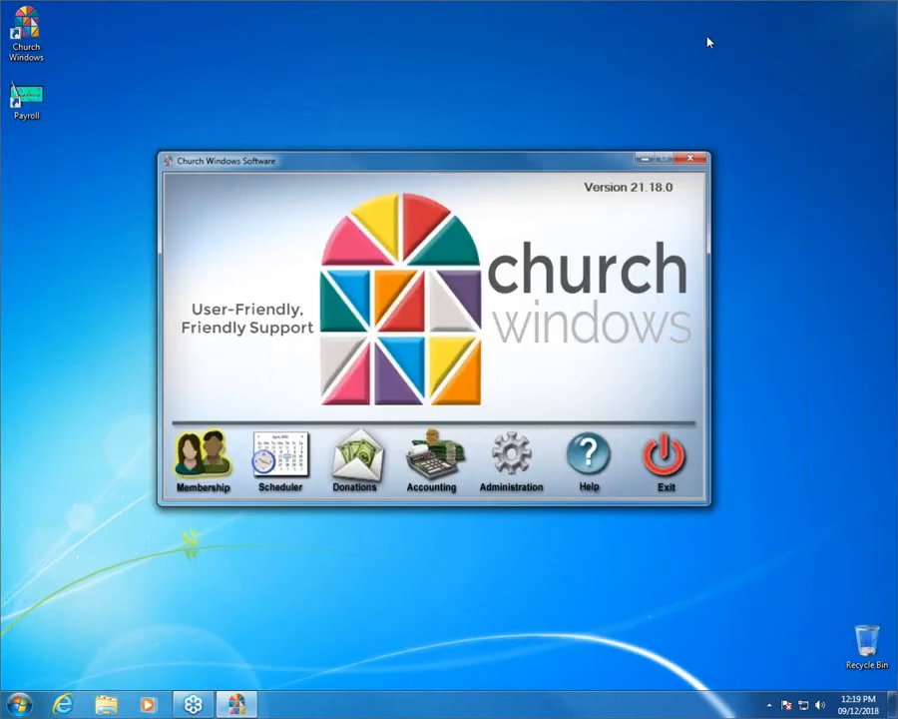
pyautogui.click(514, 461)
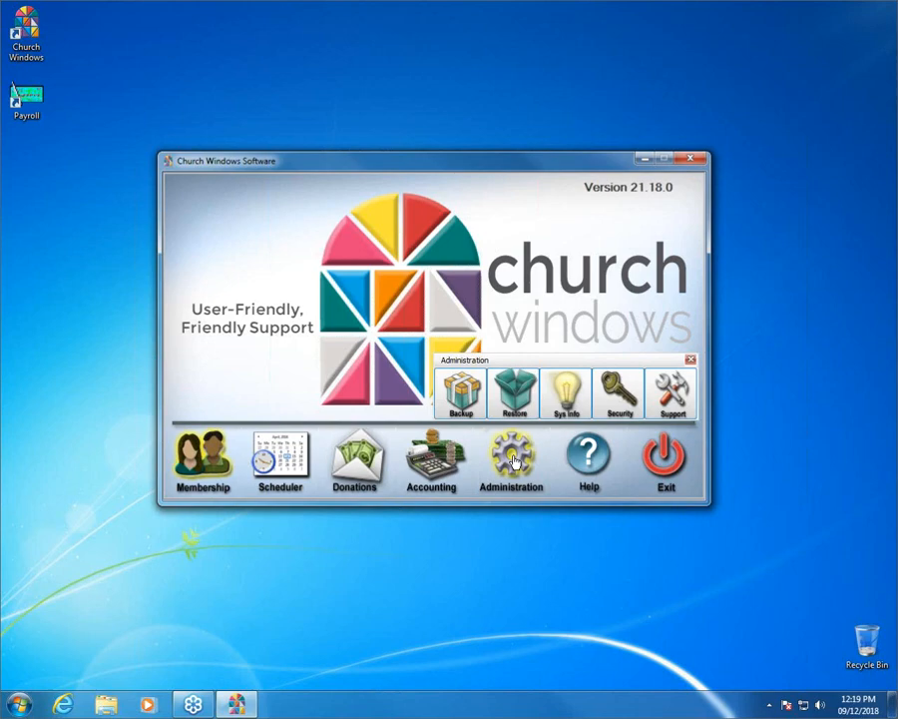
pyautogui.click(625, 391)
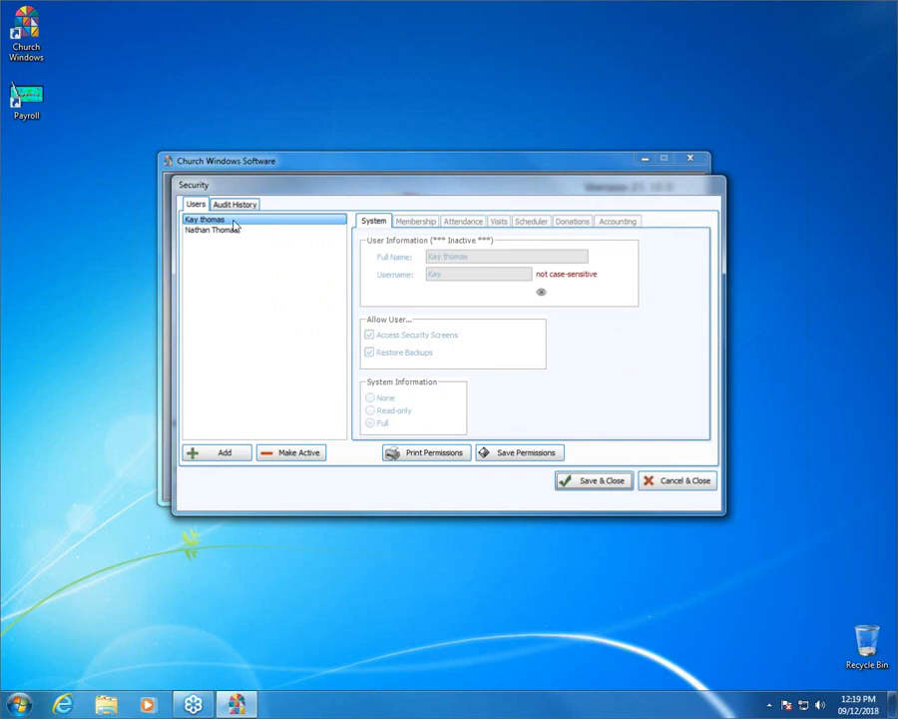
# Make the first user active with a password and view their Membership permissions, including Mass Edit.
pyautogui.click(301, 454)
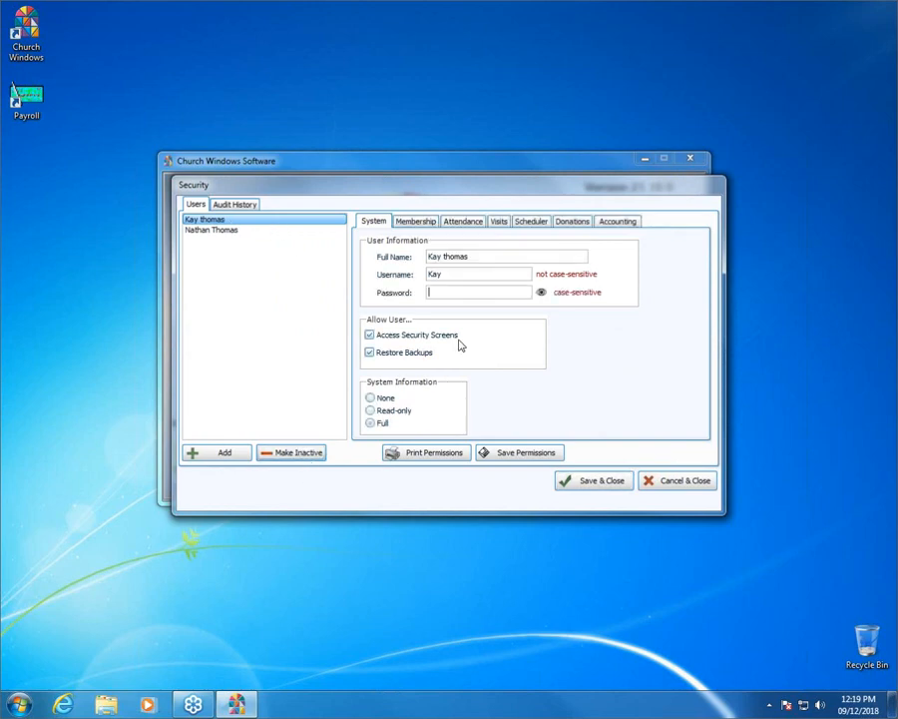
pyautogui.click(431, 223)
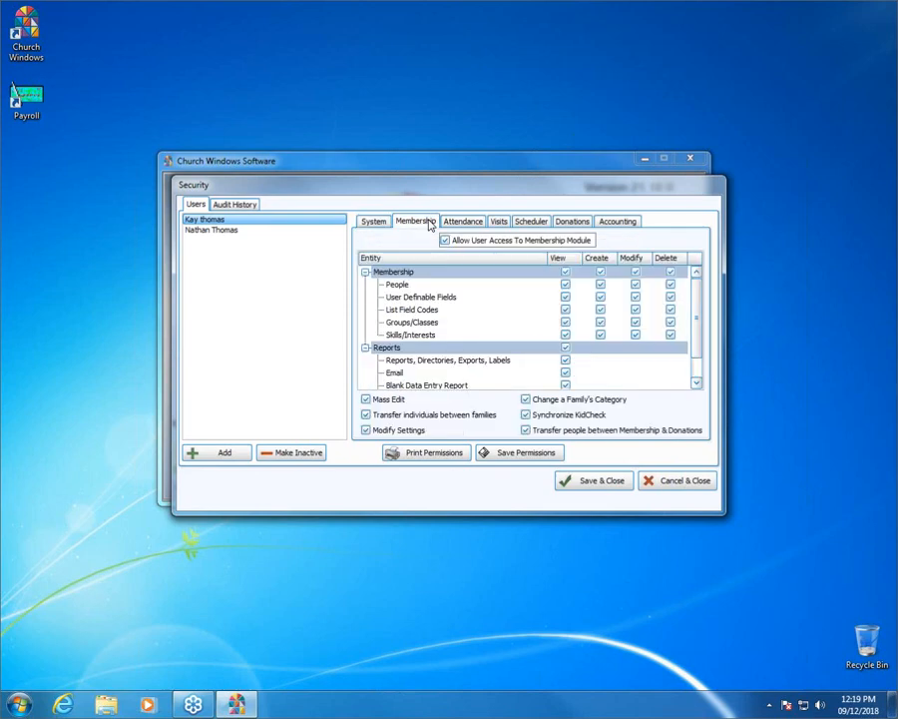